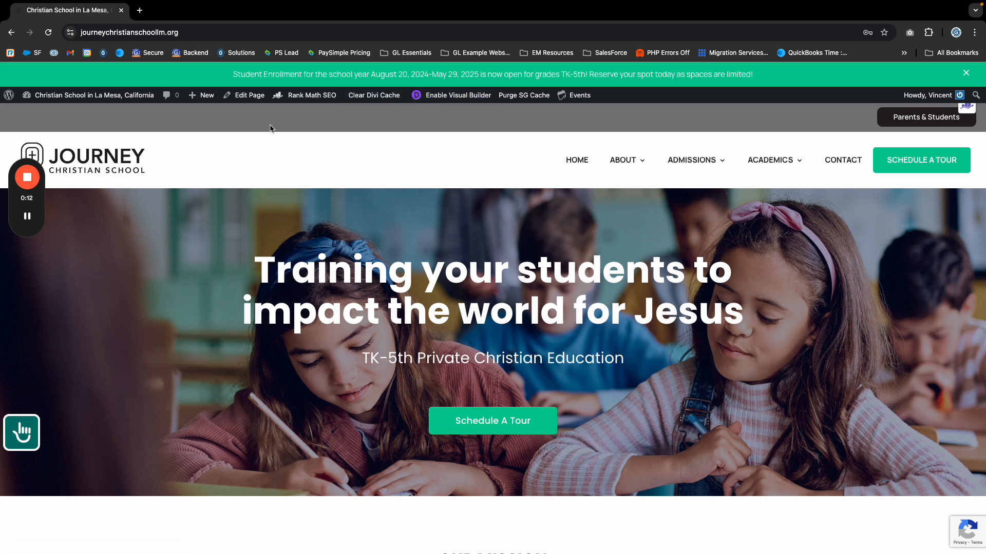
Step: Enable the Visual Builder for the home page and look over its header and footer areas
{"action": "left_click", "coordinate": [434, 98]}
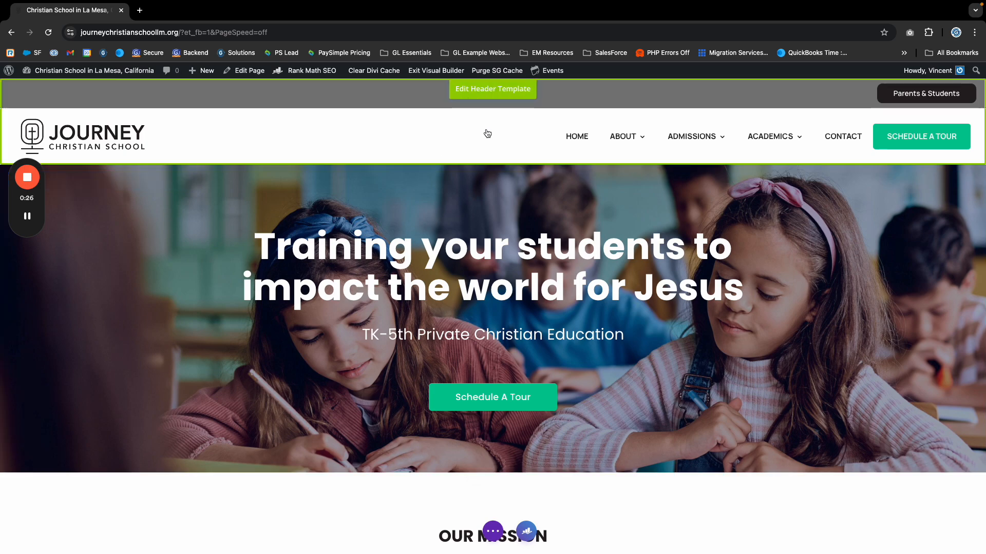
{"action": "scroll", "coordinate": [495, 221], "scroll_direction": "down", "scroll_amount": 20}
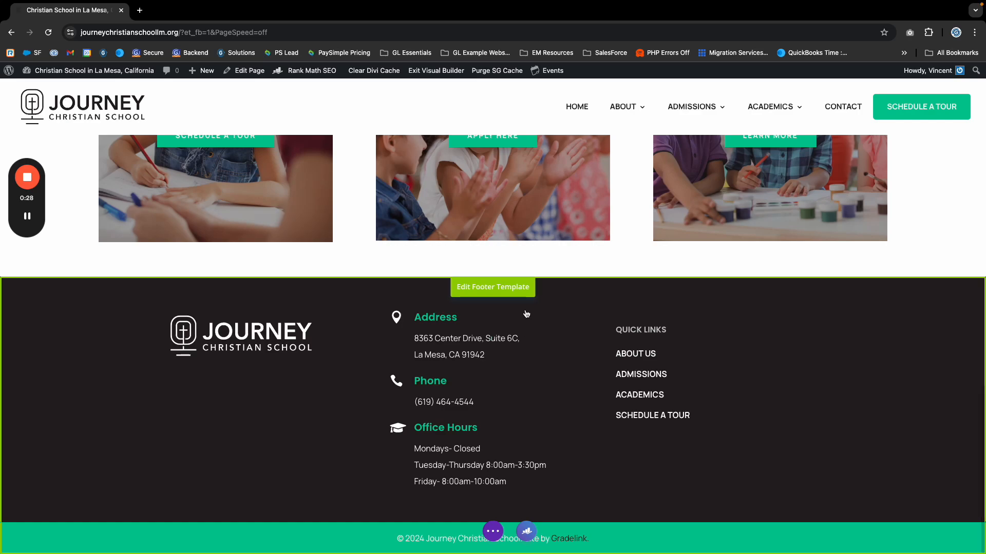
{"action": "scroll", "coordinate": [362, 343], "scroll_direction": "up", "scroll_amount": 20}
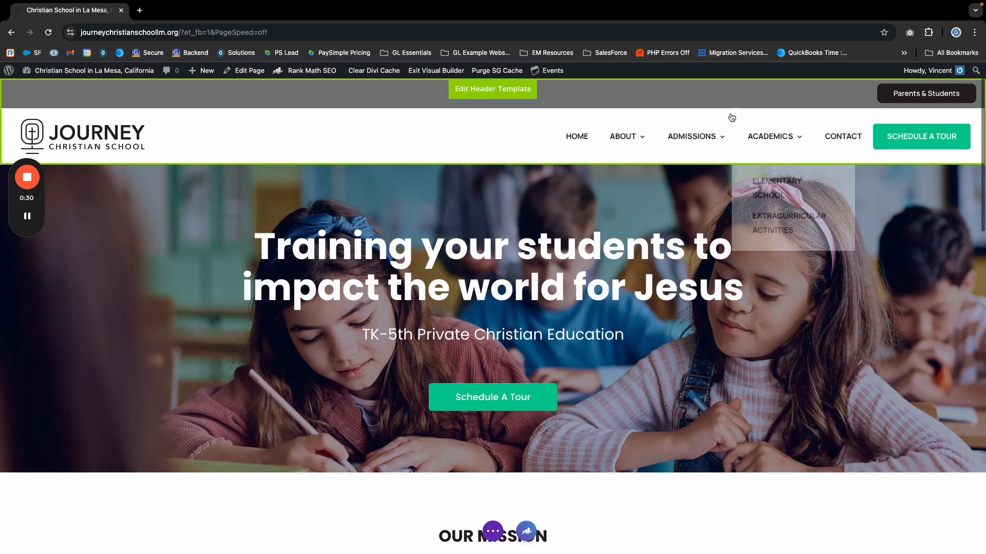
{"action": "scroll", "coordinate": [514, 288], "scroll_direction": "down", "scroll_amount": 20}
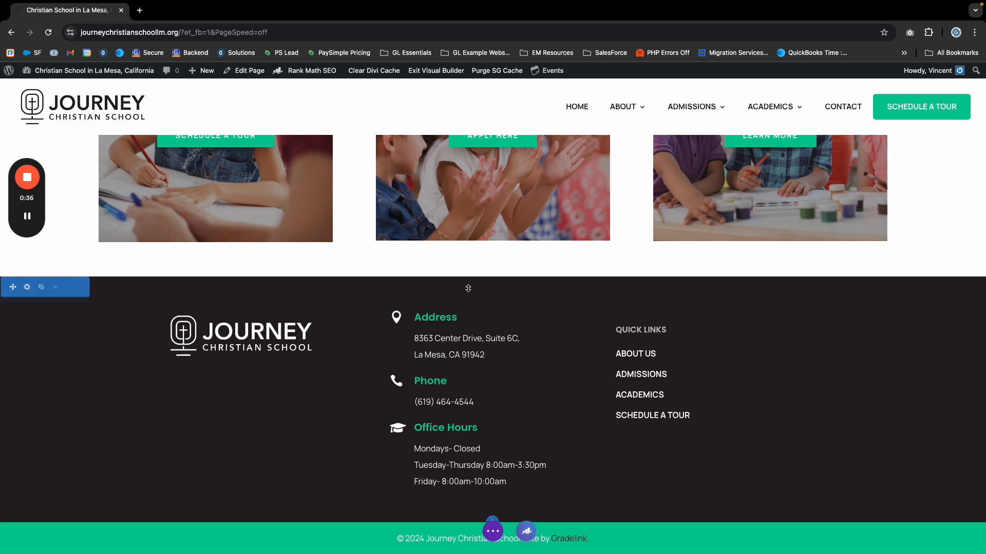
{"action": "scroll", "coordinate": [472, 288], "scroll_direction": "up", "scroll_amount": 20}
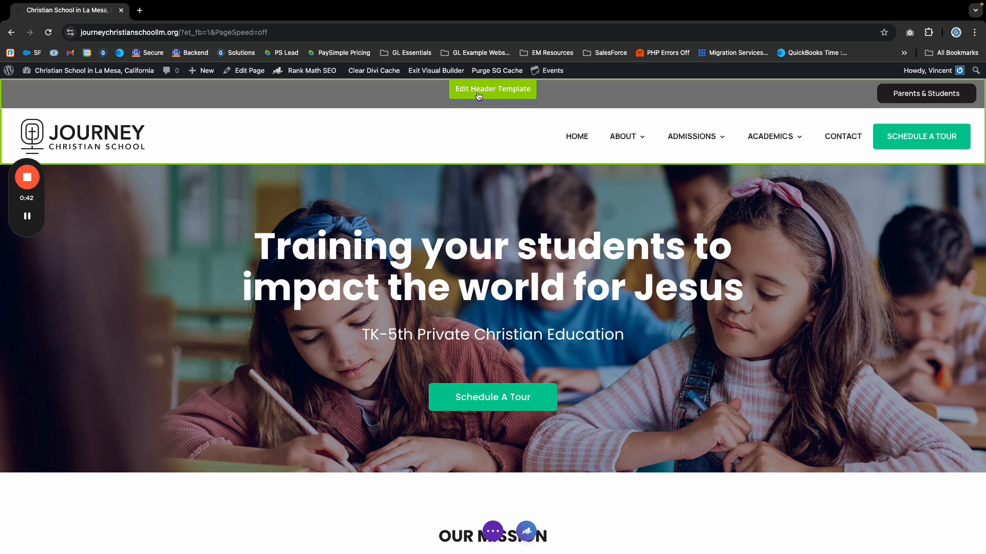
{"action": "scroll", "coordinate": [463, 116], "scroll_direction": "down", "scroll_amount": 20}
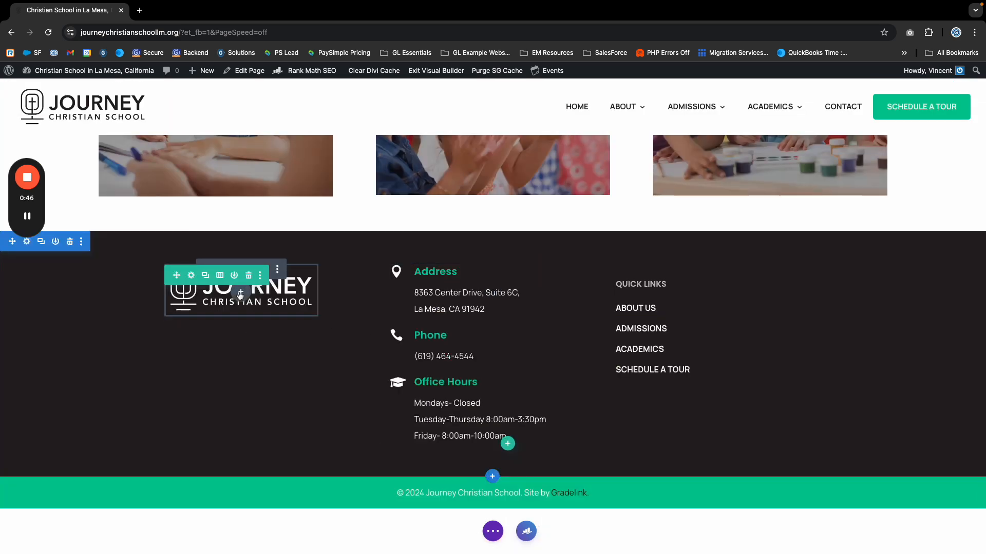
{"action": "scroll", "coordinate": [241, 297], "scroll_direction": "up", "scroll_amount": 1}
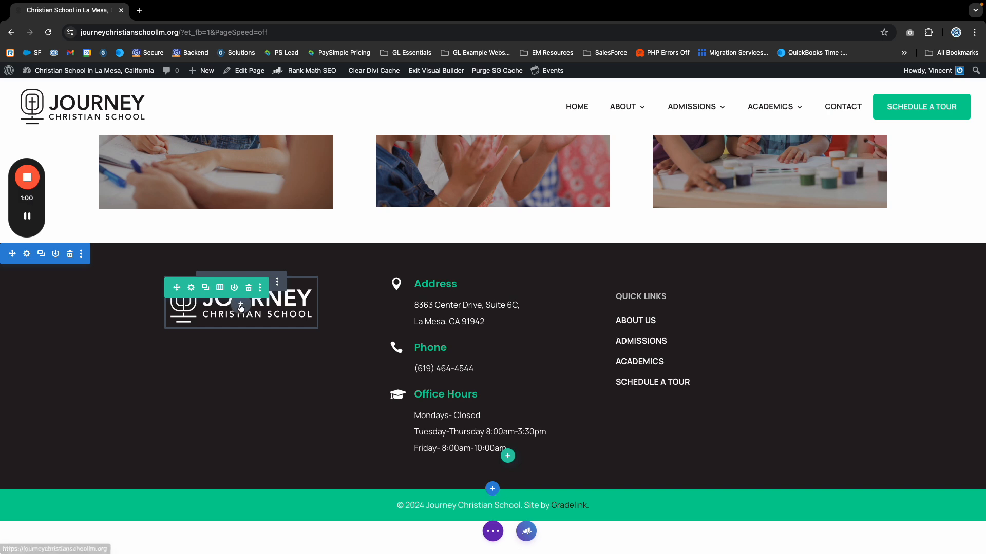
Step: Insert a Social Media Follow module beneath the footer logo and remove its X network
{"action": "left_click", "coordinate": [241, 307]}
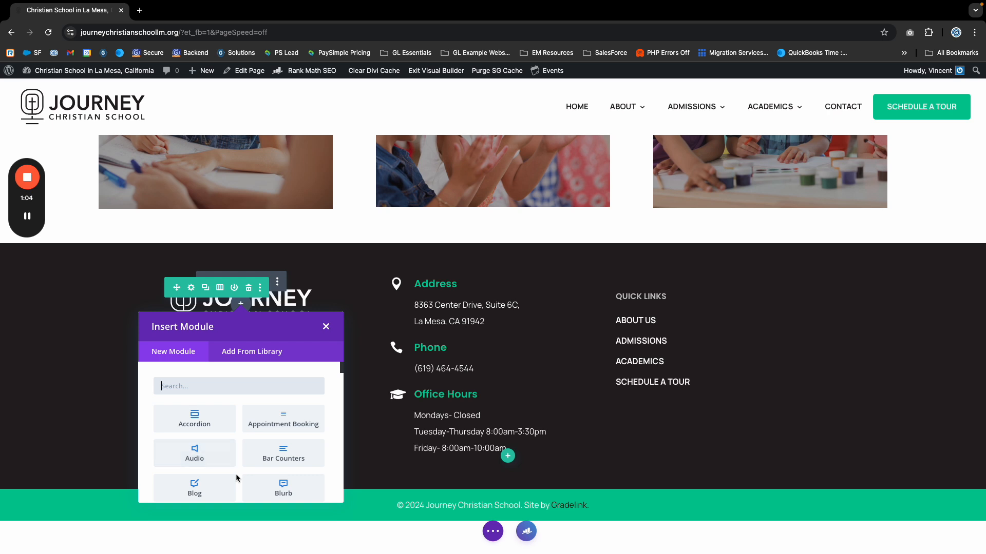
{"action": "type", "text": "social"}
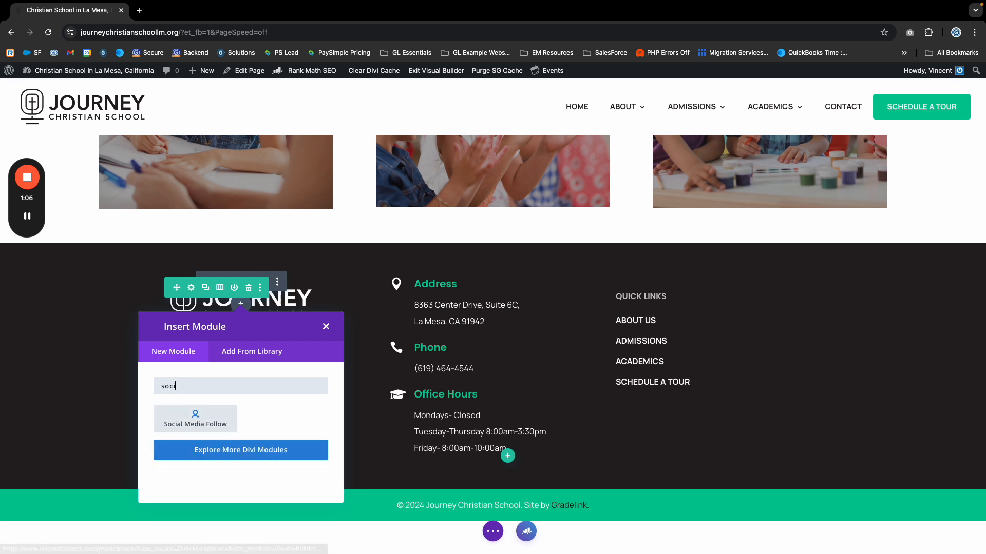
{"action": "left_click", "coordinate": [195, 419]}
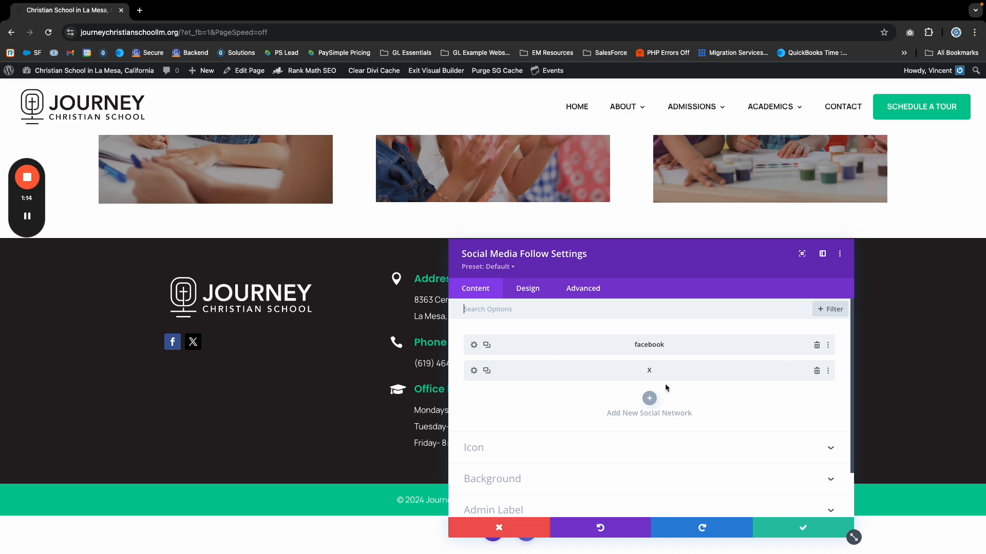
{"action": "left_click", "coordinate": [816, 370]}
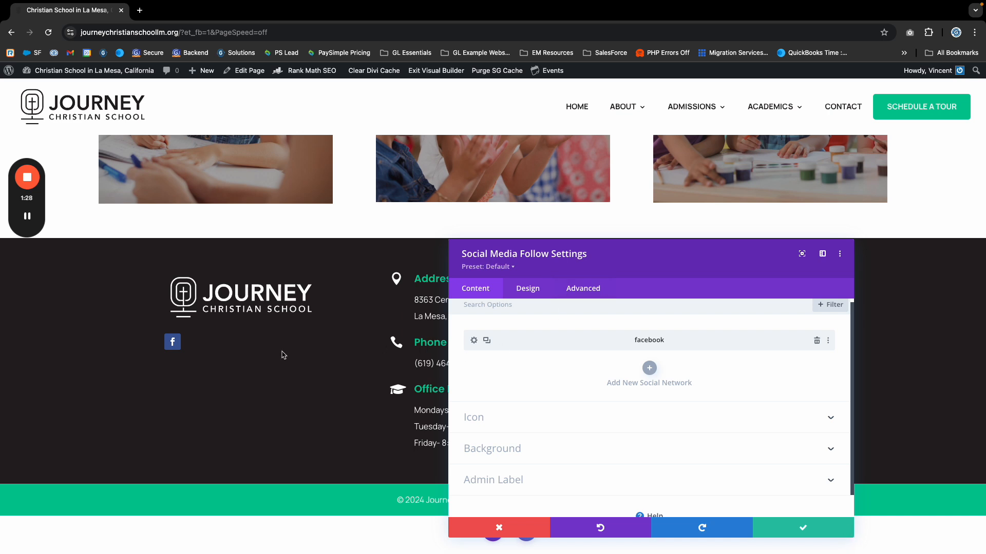
Step: Duplicate the Facebook network entry four times and delete the four copies
{"action": "left_click", "coordinate": [487, 341]}
{"action": "left_click", "coordinate": [487, 341]}
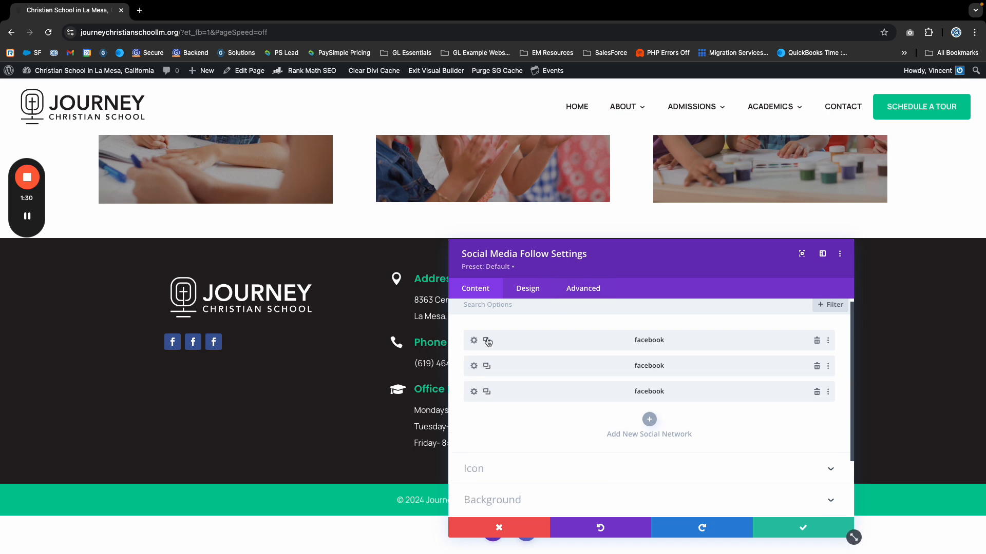
{"action": "left_click", "coordinate": [487, 341]}
{"action": "left_click", "coordinate": [487, 341]}
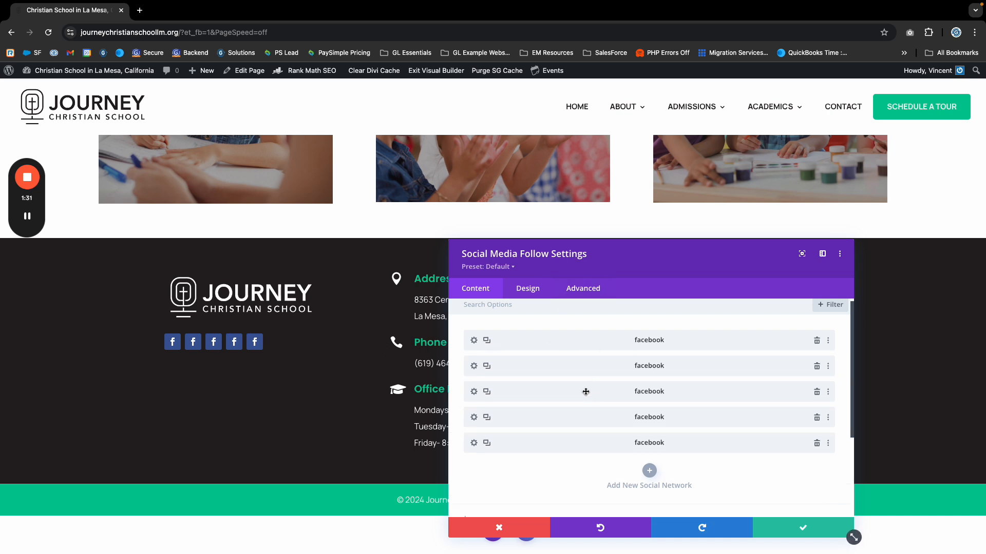
{"action": "left_click", "coordinate": [816, 366]}
{"action": "left_click", "coordinate": [816, 366]}
{"action": "left_click", "coordinate": [816, 366]}
{"action": "left_click", "coordinate": [816, 366]}
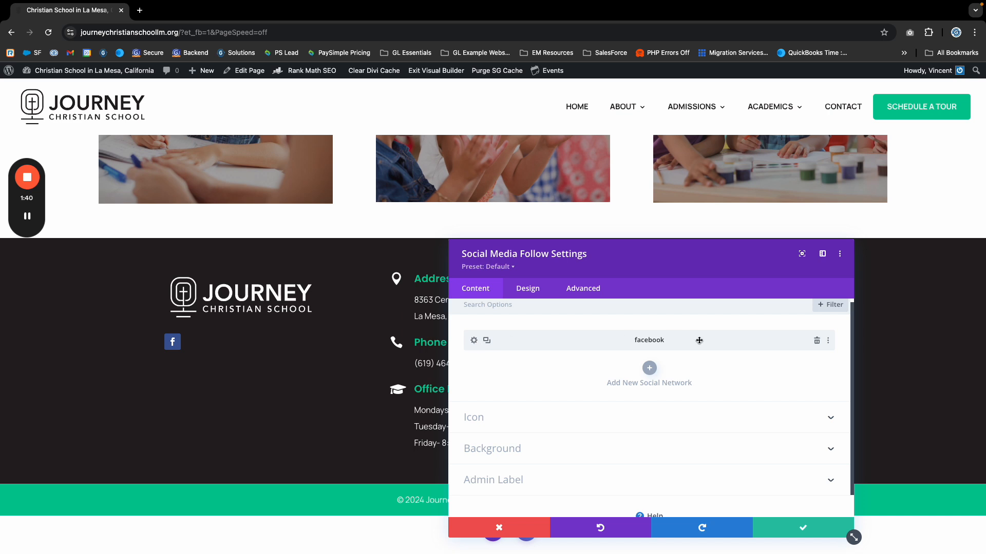
Step: Change the remaining Facebook entry's social network to Instagram
{"action": "left_click", "coordinate": [474, 341]}
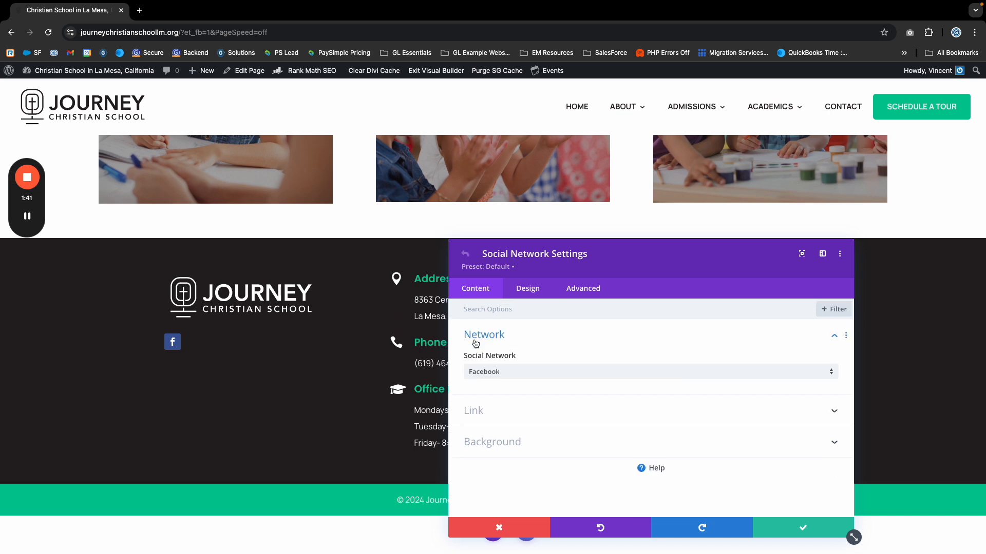
{"action": "left_click", "coordinate": [492, 375]}
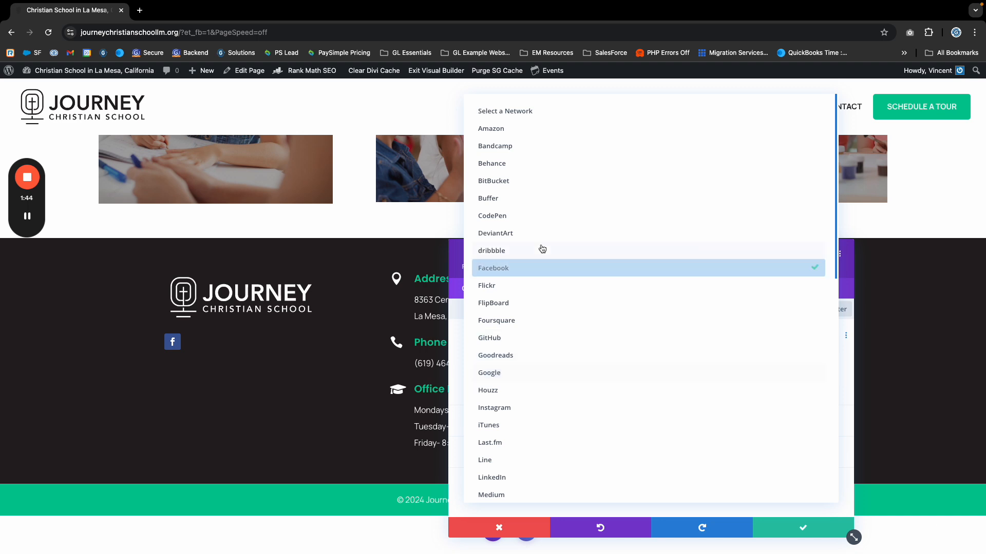
{"action": "scroll", "coordinate": [567, 357], "scroll_direction": "down", "scroll_amount": 1}
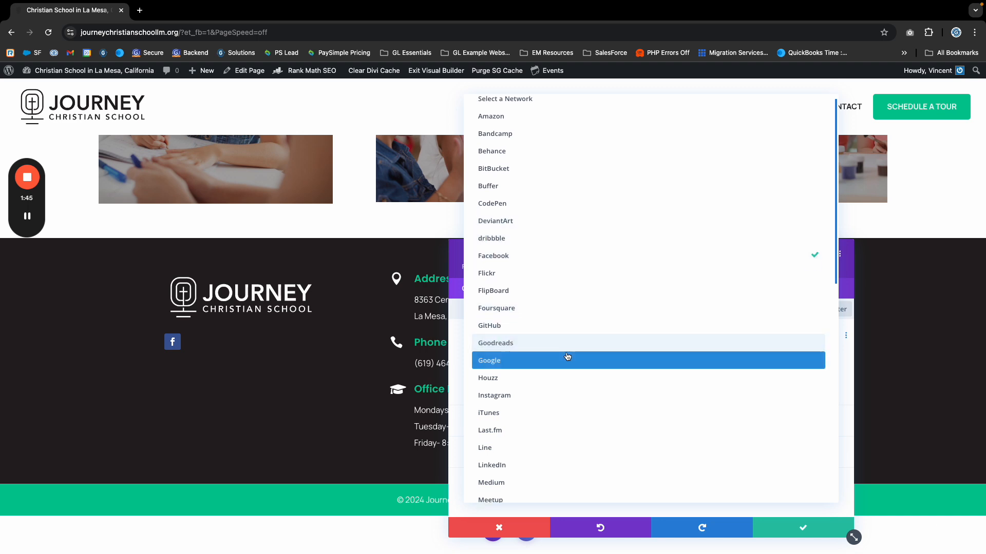
{"action": "left_click", "coordinate": [513, 396]}
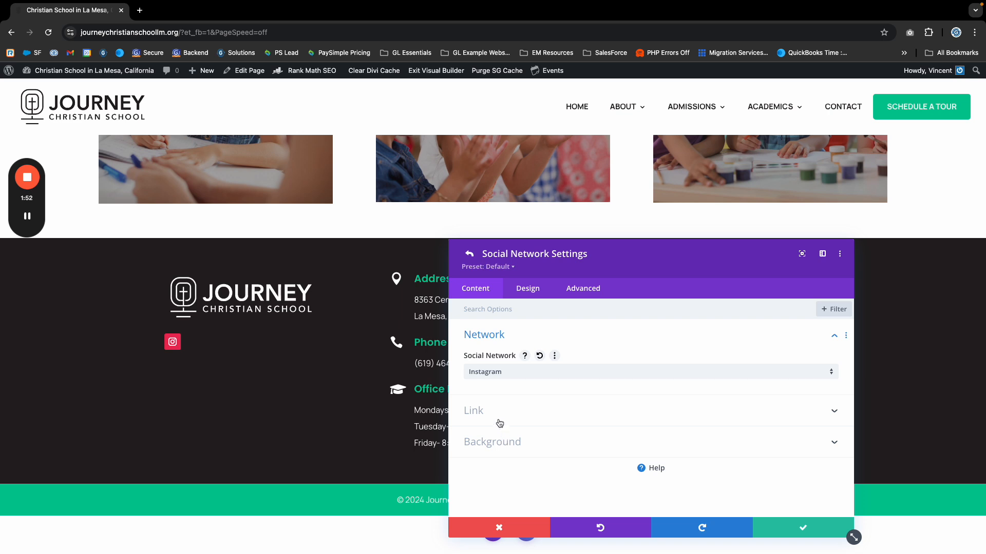
Step: Open the Instagram entry's account link URL for editing
{"action": "left_click", "coordinate": [486, 414]}
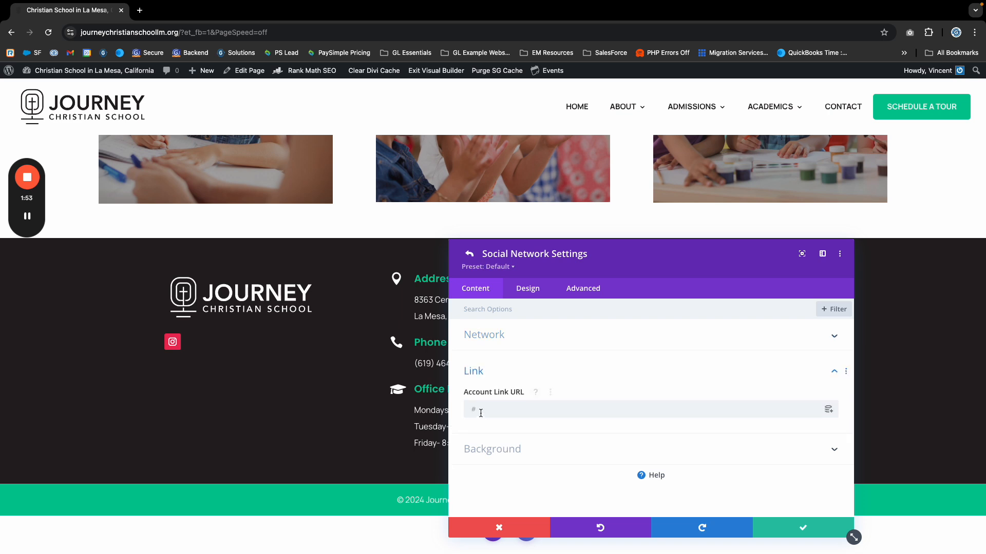
{"action": "left_click", "coordinate": [479, 374]}
{"action": "left_click", "coordinate": [477, 373]}
{"action": "left_click", "coordinate": [481, 411]}
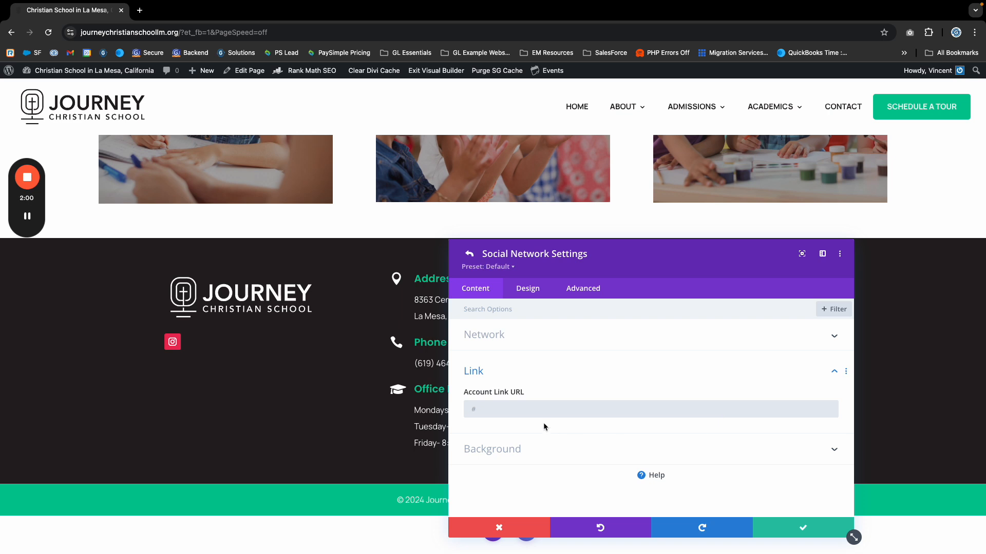
Step: Set the Instagram entry's icon color to white in its design settings
{"action": "left_click", "coordinate": [524, 292]}
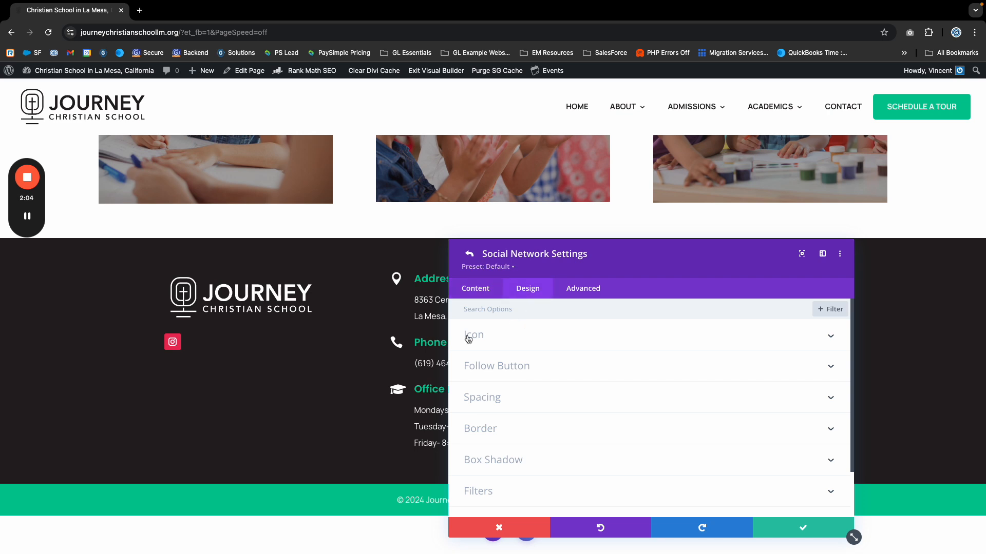
{"action": "left_click", "coordinate": [485, 338]}
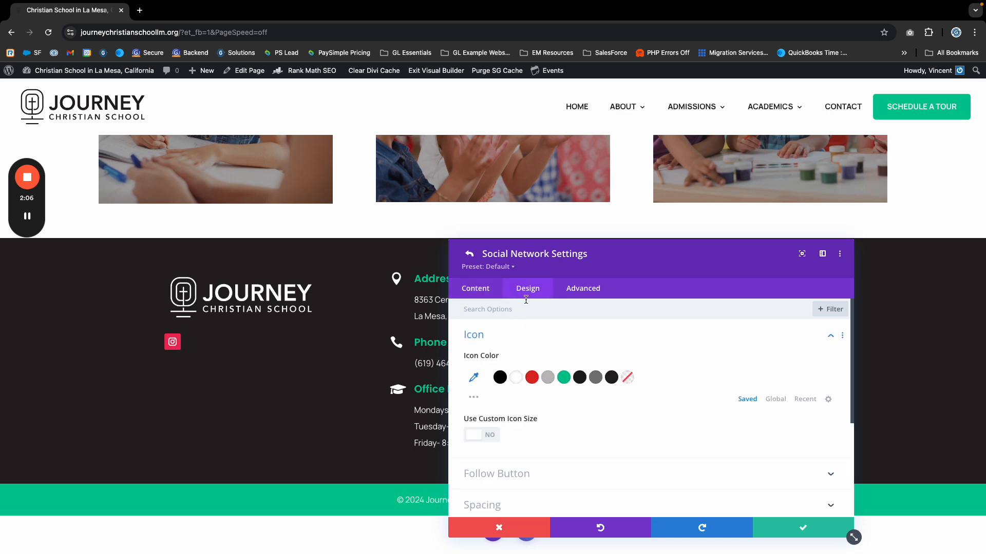
{"action": "scroll", "coordinate": [497, 370], "scroll_direction": "down", "scroll_amount": 2}
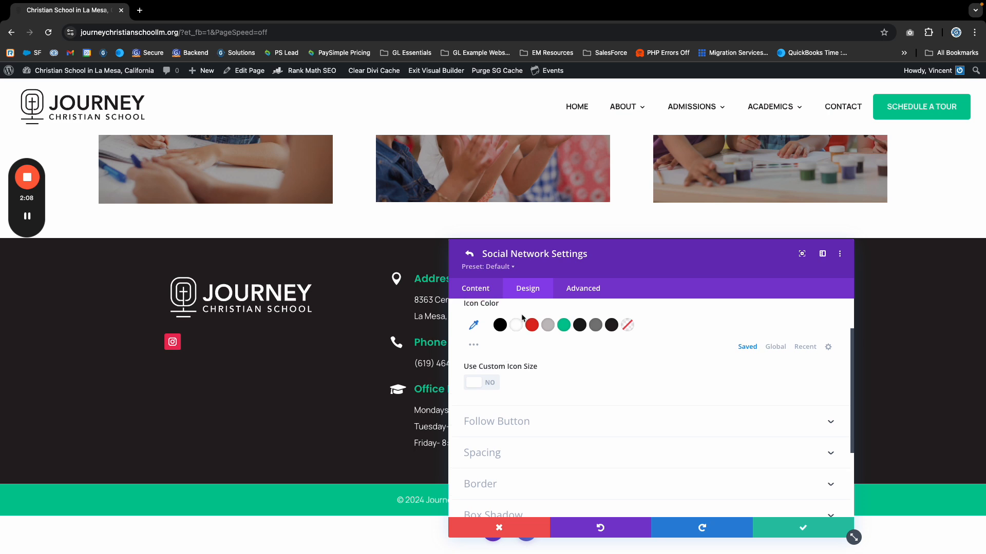
{"action": "left_click", "coordinate": [516, 325]}
{"action": "scroll", "coordinate": [514, 334], "scroll_direction": "up", "scroll_amount": 2}
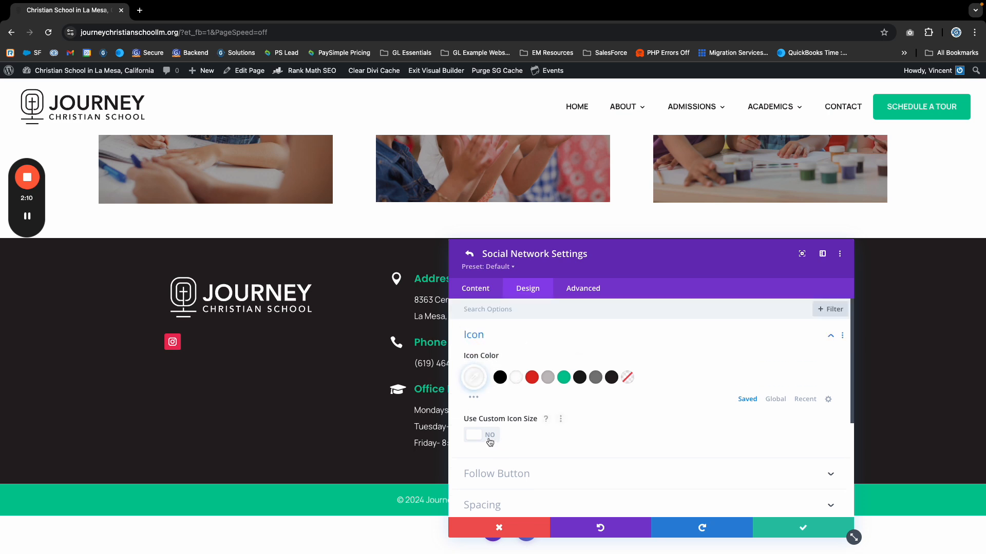
Step: Turn on the custom icon size for the Instagram entry and look over its remaining design options
{"action": "scroll", "coordinate": [487, 411], "scroll_direction": "down", "scroll_amount": 3}
{"action": "left_click", "coordinate": [484, 366]}
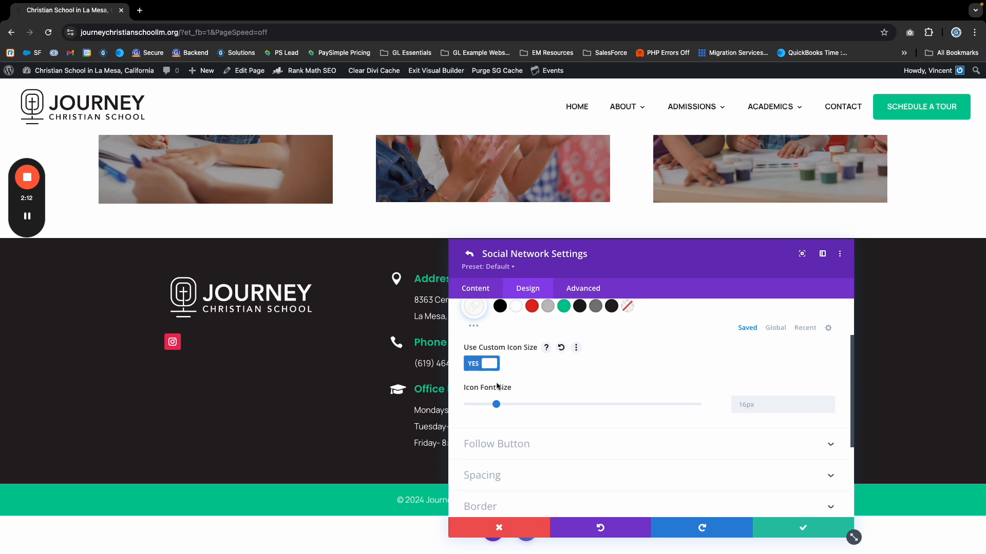
{"action": "mouse_move", "coordinate": [497, 407]}
{"action": "left_mouse_down"}
{"action": "mouse_move", "coordinate": [561, 405]}
{"action": "mouse_move", "coordinate": [496, 406]}
{"action": "left_mouse_up"}
{"action": "scroll", "coordinate": [488, 452], "scroll_direction": "down", "scroll_amount": 3}
{"action": "scroll", "coordinate": [504, 374], "scroll_direction": "down", "scroll_amount": 2}
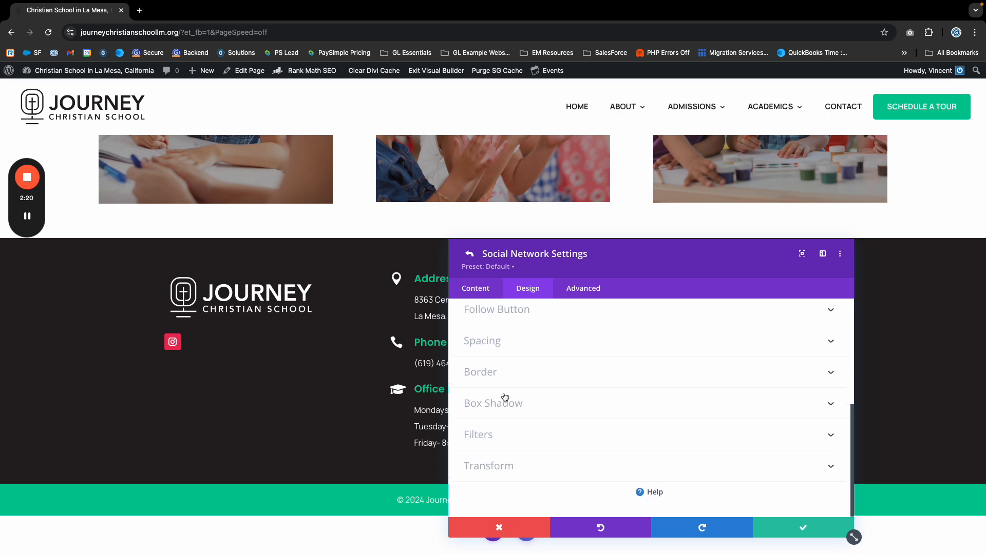
{"action": "scroll", "coordinate": [495, 380], "scroll_direction": "up", "scroll_amount": 4}
Step: Try several background colors for the Instagram icon, including transparent and red, and set it to the saved green
{"action": "left_click", "coordinate": [476, 289]}
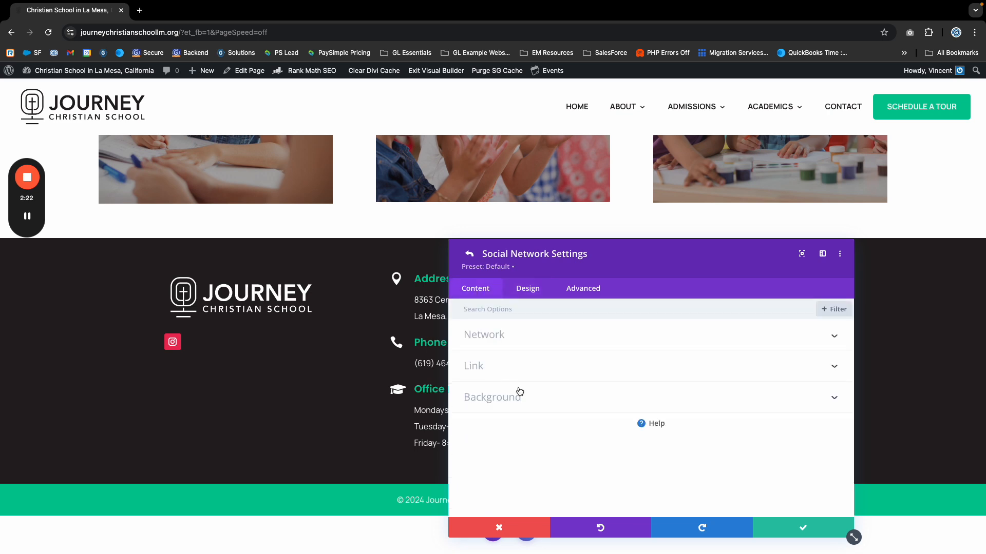
{"action": "left_click", "coordinate": [484, 400]}
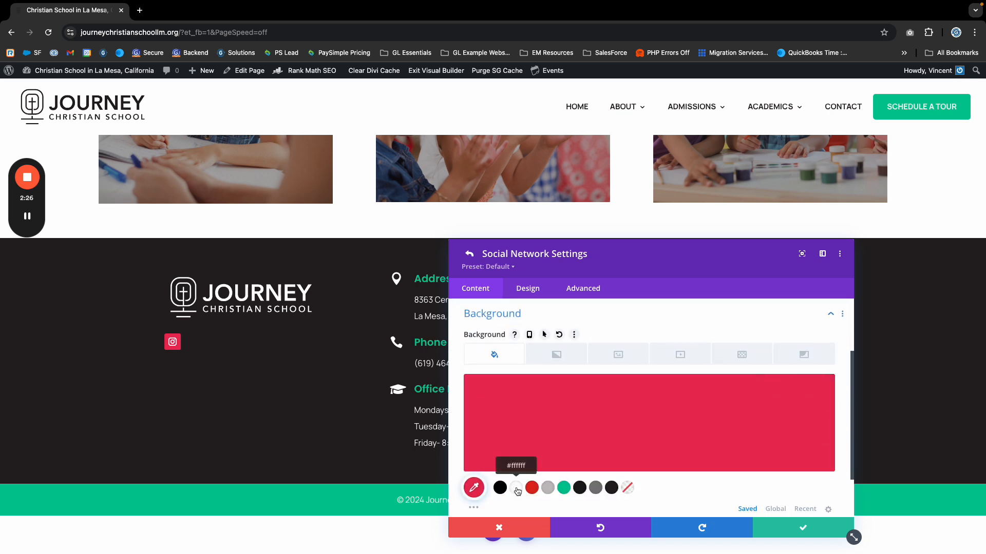
{"action": "left_click", "coordinate": [626, 491]}
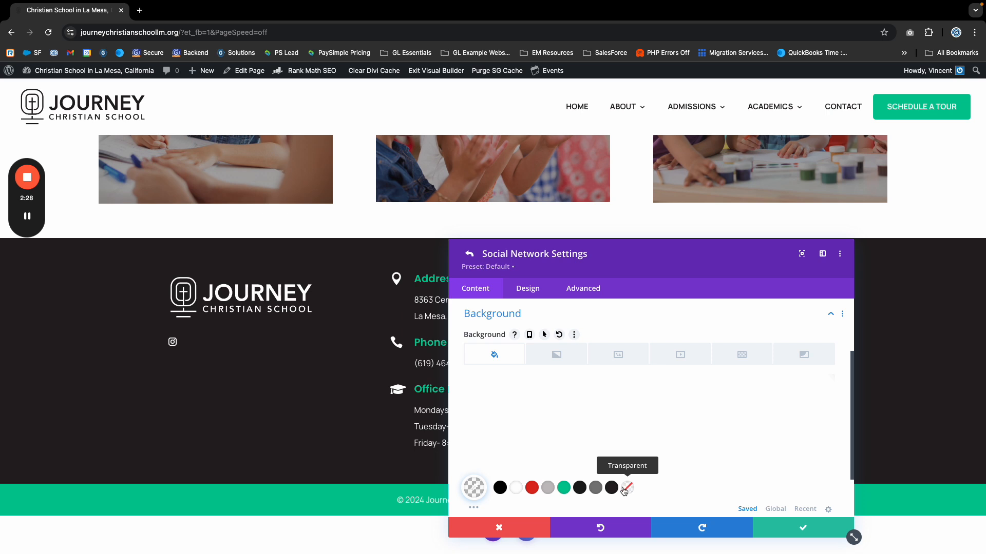
{"action": "left_click", "coordinate": [563, 488]}
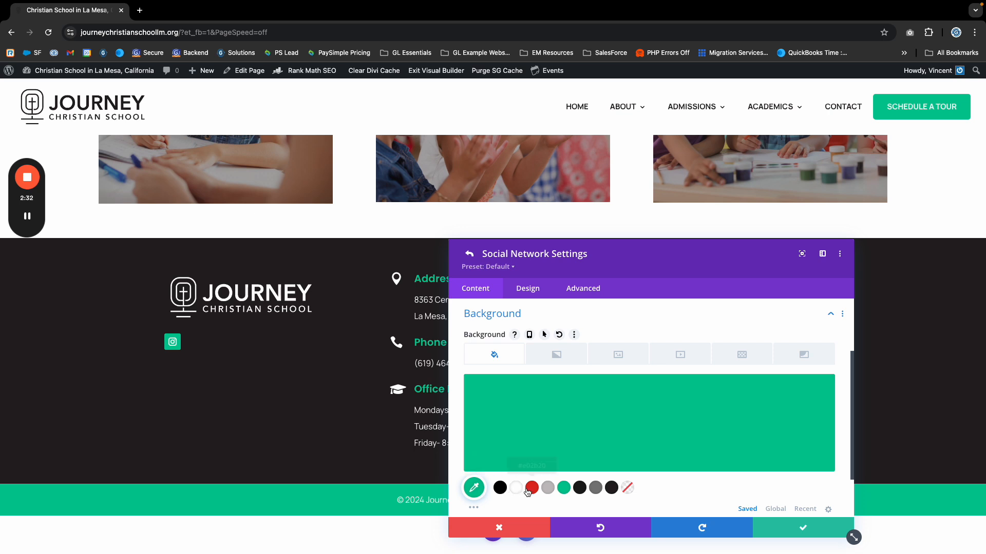
{"action": "left_click", "coordinate": [505, 489]}
{"action": "left_click", "coordinate": [532, 488]}
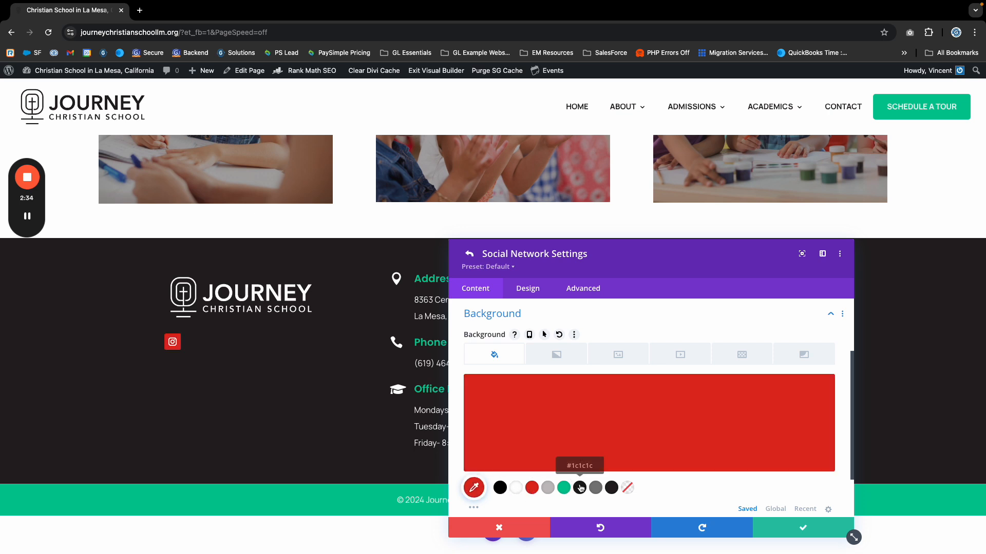
{"action": "left_click", "coordinate": [579, 487]}
{"action": "left_click", "coordinate": [563, 487]}
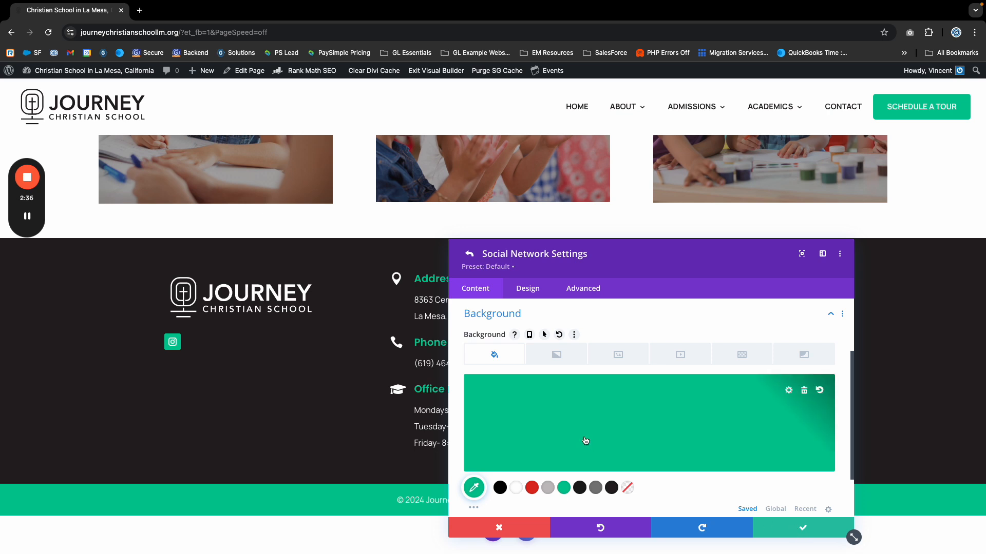
Step: Review the Instagram entry's link and design options and save its network settings
{"action": "scroll", "coordinate": [586, 440], "scroll_direction": "up", "scroll_amount": 3}
{"action": "left_click", "coordinate": [502, 370]}
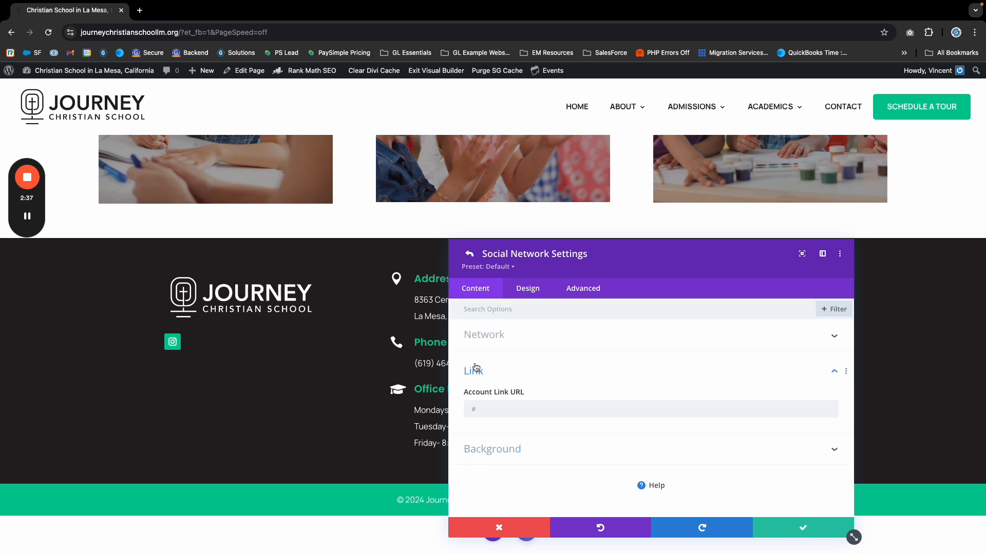
{"action": "left_click", "coordinate": [522, 288]}
{"action": "left_click", "coordinate": [475, 288]}
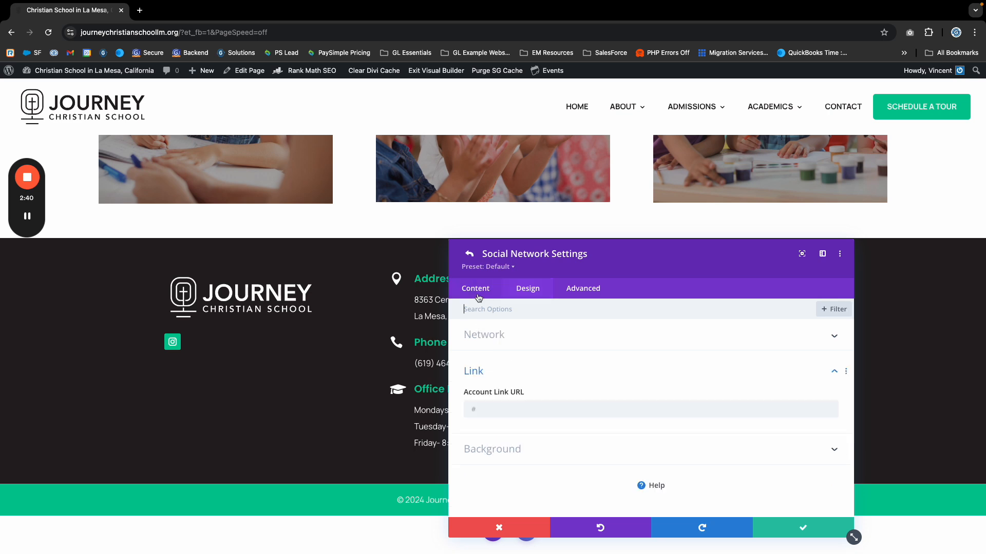
{"action": "left_click", "coordinate": [804, 530]}
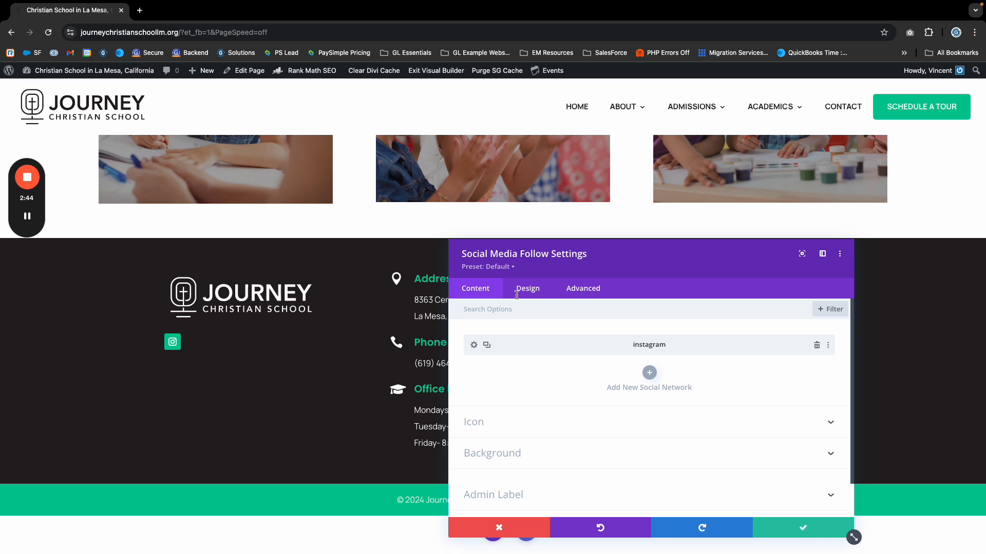
Step: Duplicate the Instagram entry and set the copy's social network to Facebook
{"action": "left_click", "coordinate": [487, 346]}
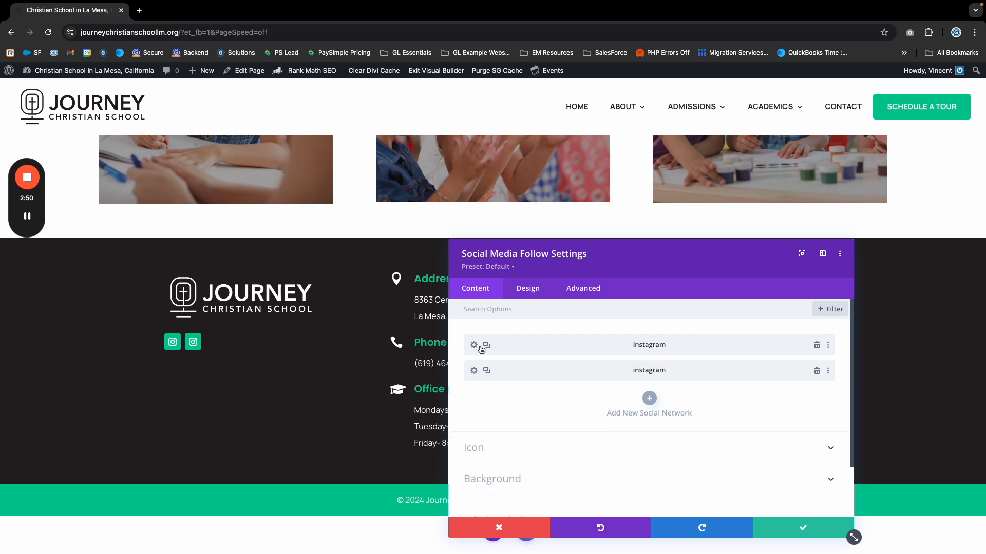
{"action": "left_click", "coordinate": [475, 373]}
{"action": "left_click", "coordinate": [472, 376]}
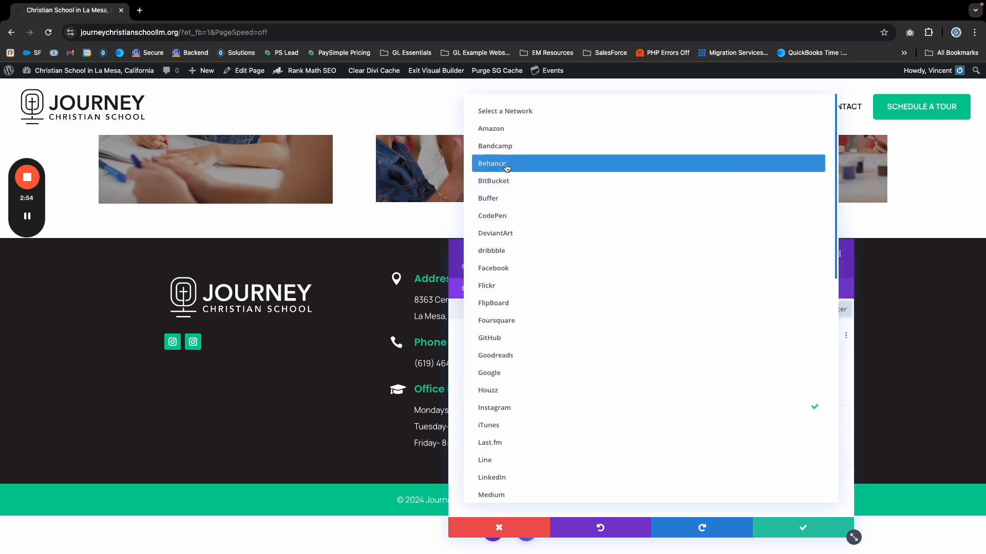
{"action": "scroll", "coordinate": [512, 390], "scroll_direction": "down", "scroll_amount": 2}
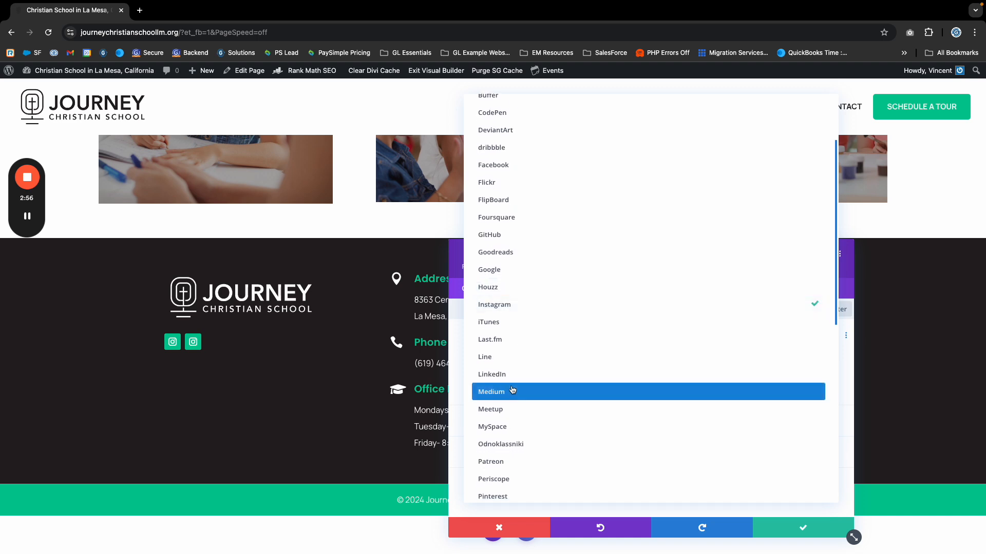
{"action": "scroll", "coordinate": [511, 392], "scroll_direction": "down", "scroll_amount": 1}
{"action": "scroll", "coordinate": [511, 389], "scroll_direction": "up", "scroll_amount": 2}
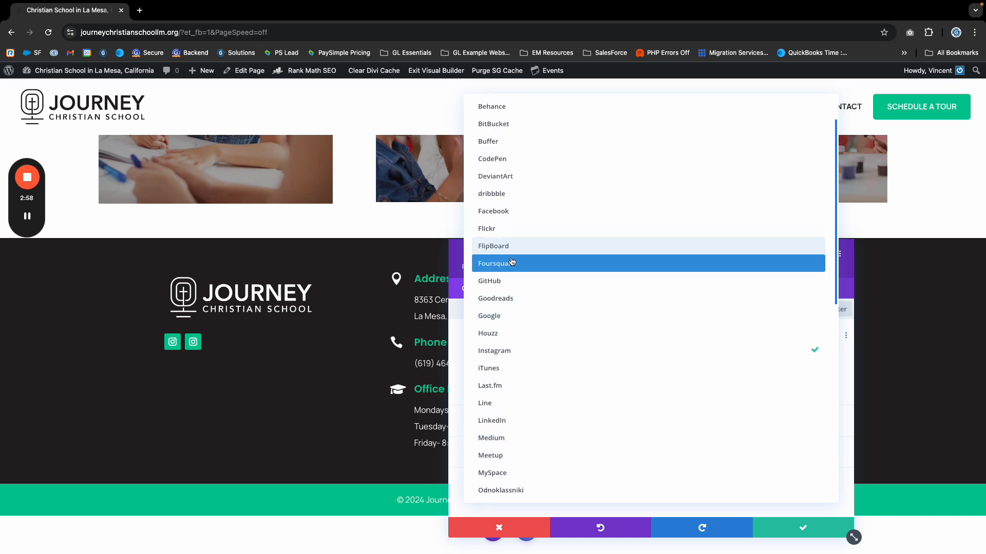
{"action": "left_click", "coordinate": [508, 212]}
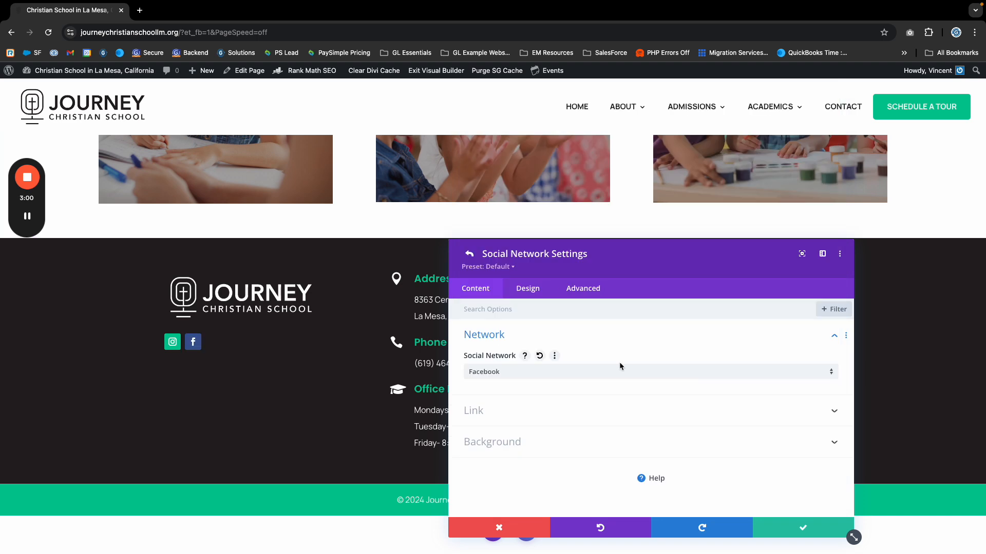
Step: Set the Facebook entry's background color to the saved green #00c894, look over its link and icon options, and save its network settings
{"action": "left_click", "coordinate": [533, 411]}
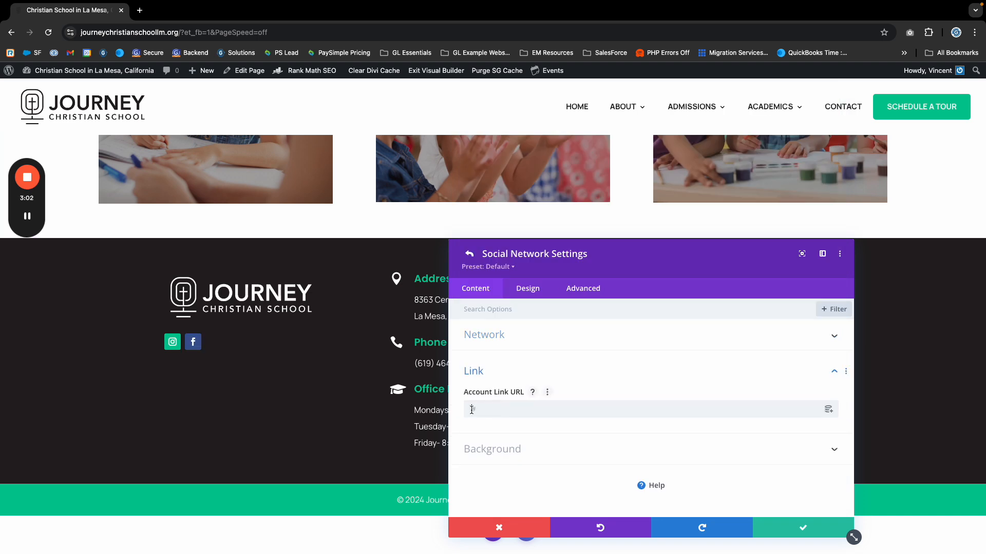
{"action": "left_click", "coordinate": [511, 452]}
{"action": "left_click", "coordinate": [565, 490]}
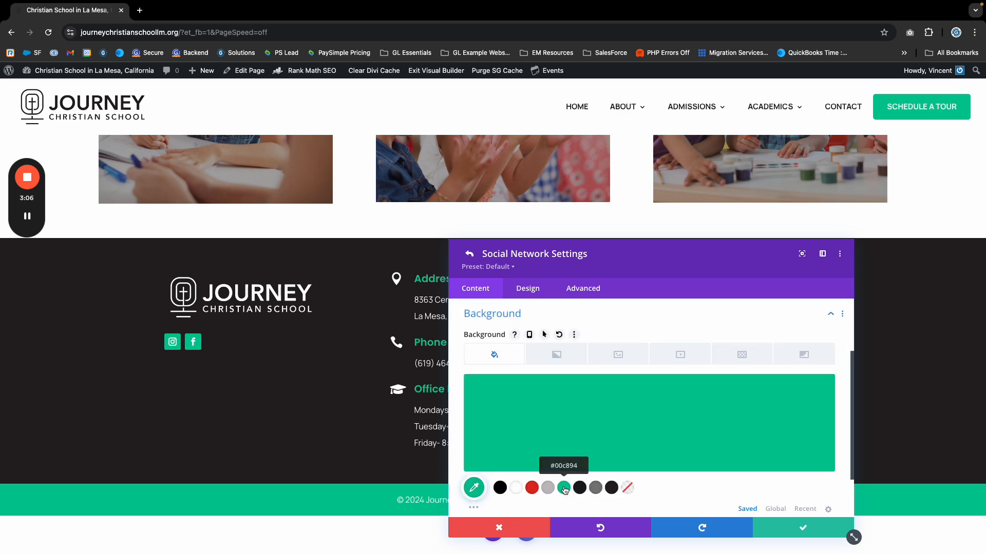
{"action": "left_click", "coordinate": [522, 291]}
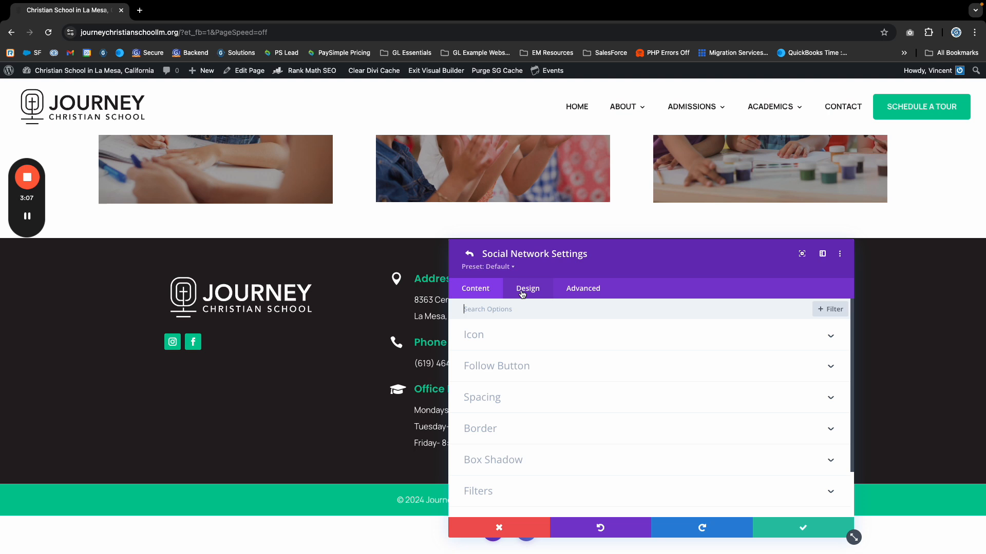
{"action": "left_click", "coordinate": [472, 334]}
{"action": "left_click", "coordinate": [810, 531]}
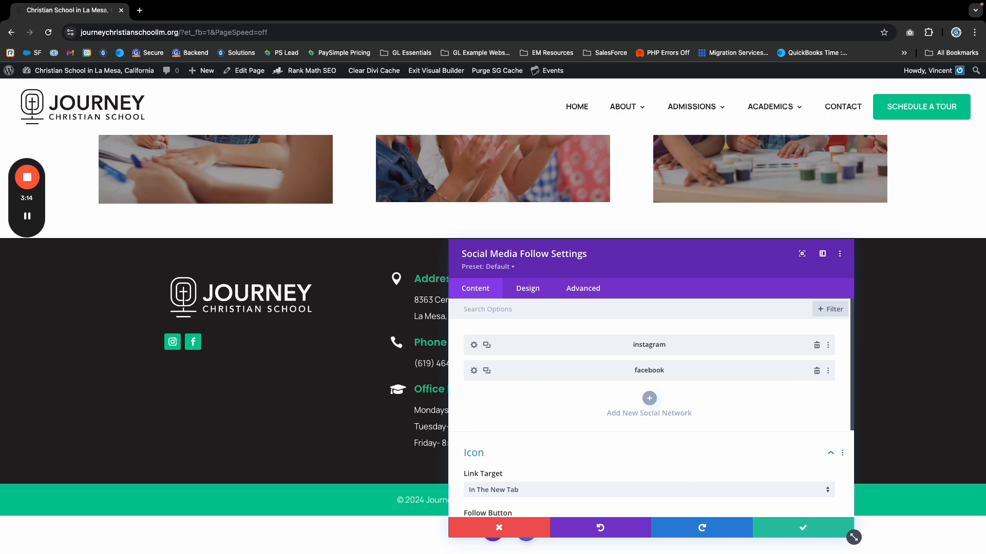
Step: Delete the Facebook entry and save the Social Media Follow module's settings
{"action": "left_click", "coordinate": [816, 371]}
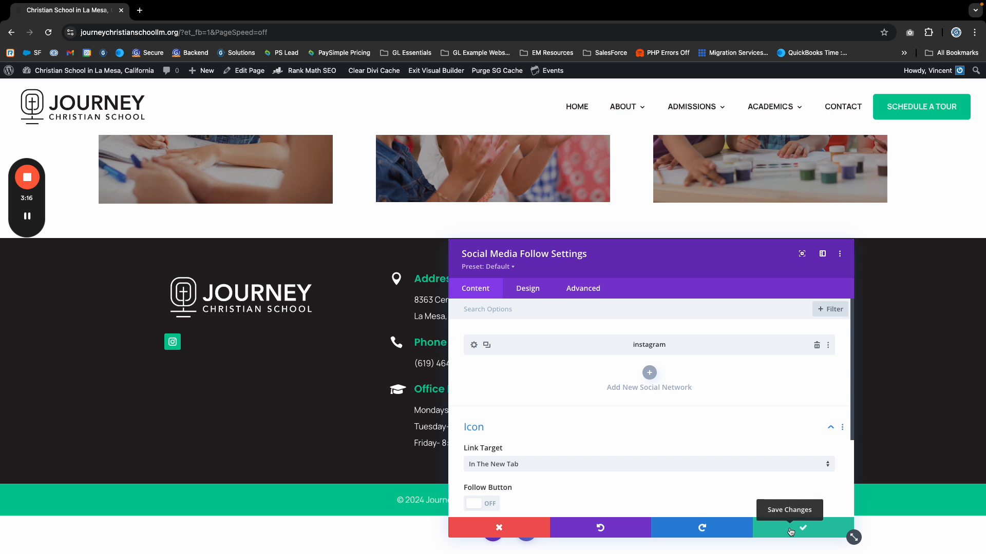
{"action": "left_click", "coordinate": [791, 528]}
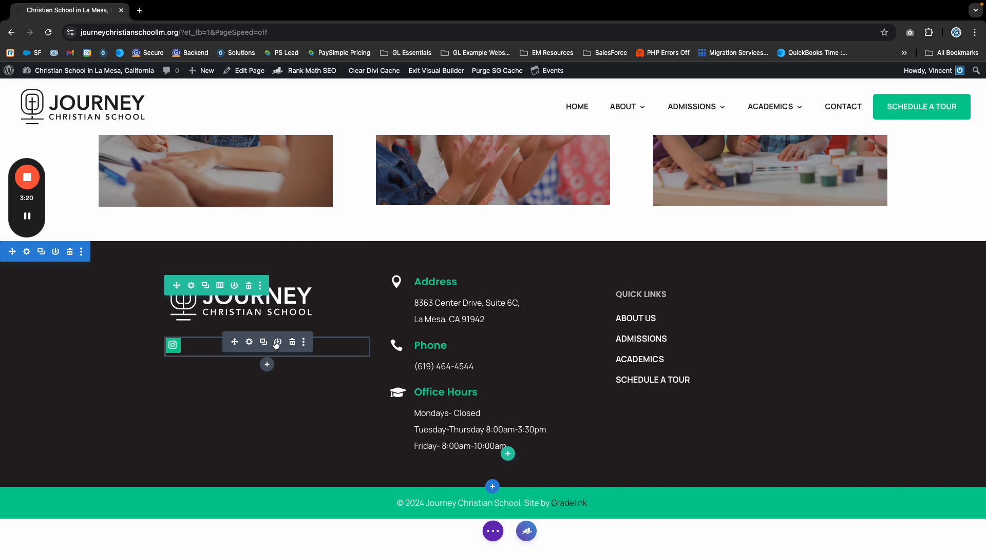
Step: Save the footer's Social Media Follow module to the library as "Social Media", and delete the module from the footer
{"action": "left_click", "coordinate": [279, 343]}
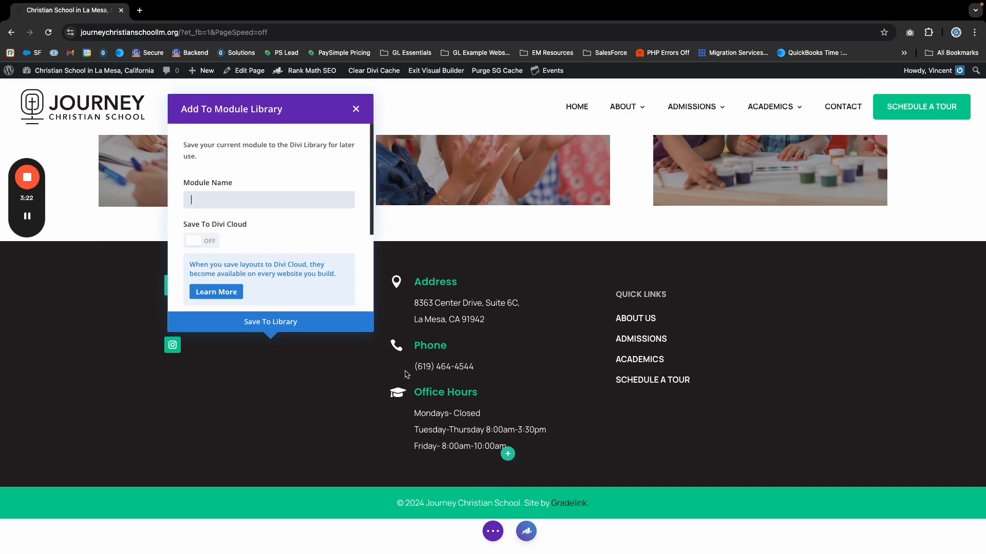
{"action": "type", "text": "s"}
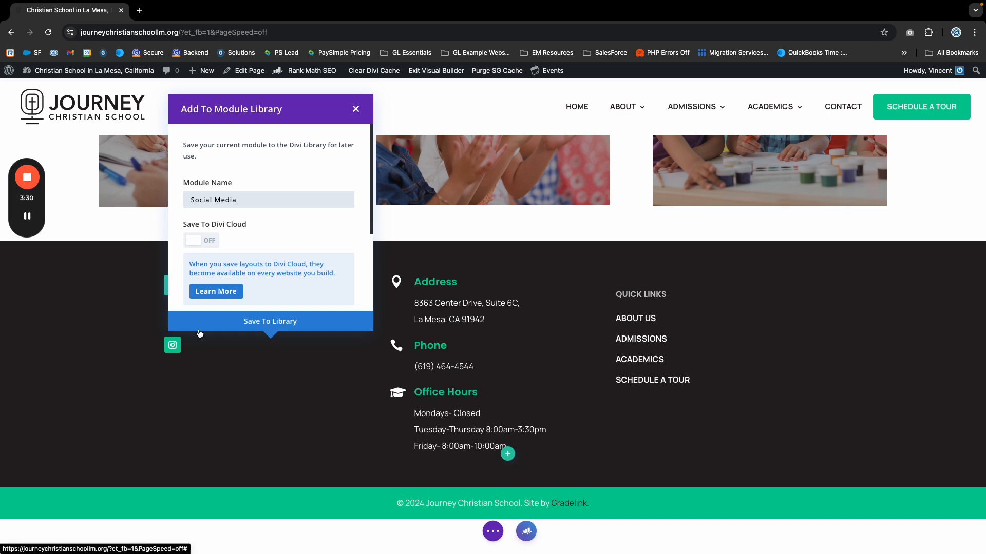
{"action": "left_click", "coordinate": [273, 321]}
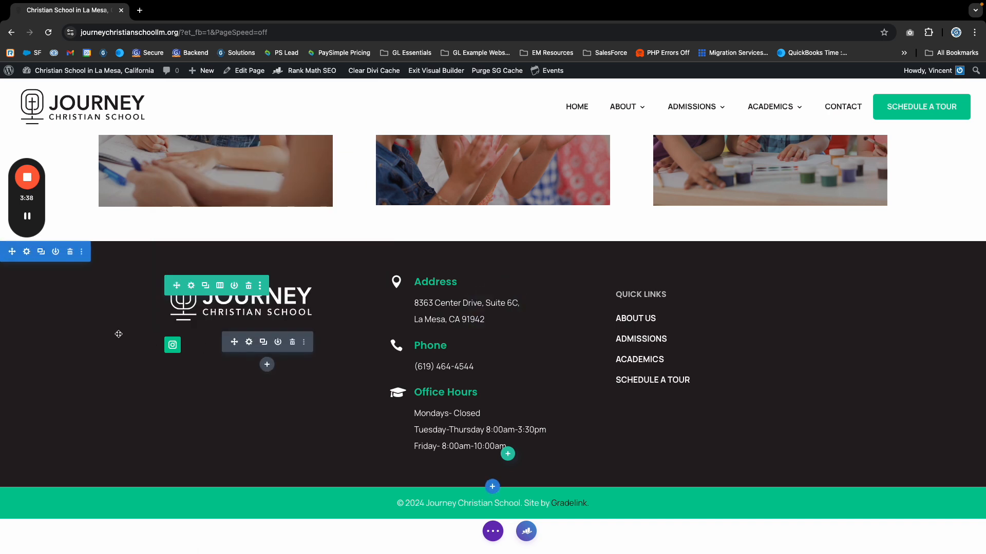
{"action": "mouse_move", "coordinate": [232, 344]}
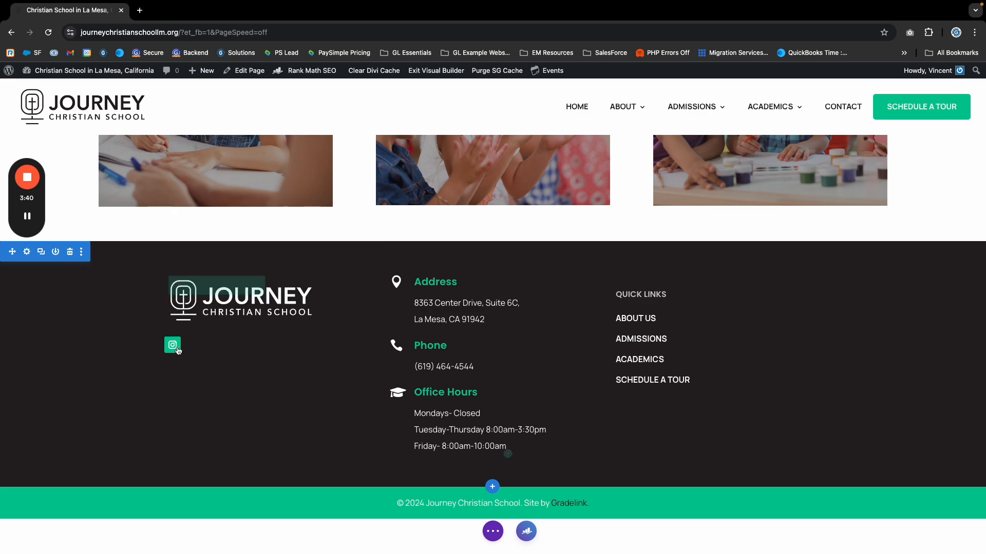
{"action": "left_click", "coordinate": [294, 345]}
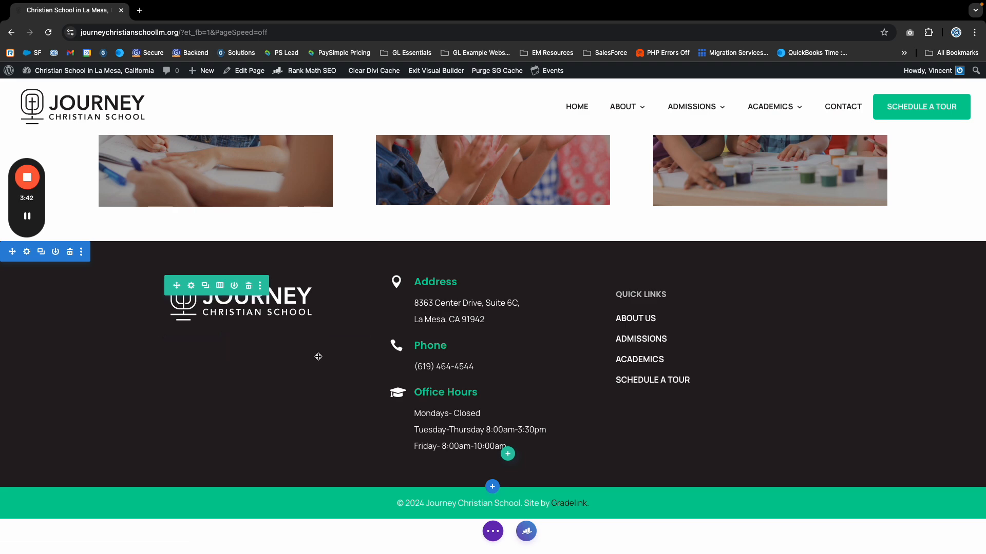
Step: In the header template, give the top bar row two equal columns and move the Parents & Students button into the second one
{"action": "scroll", "coordinate": [493, 426], "scroll_direction": "up", "scroll_amount": 20}
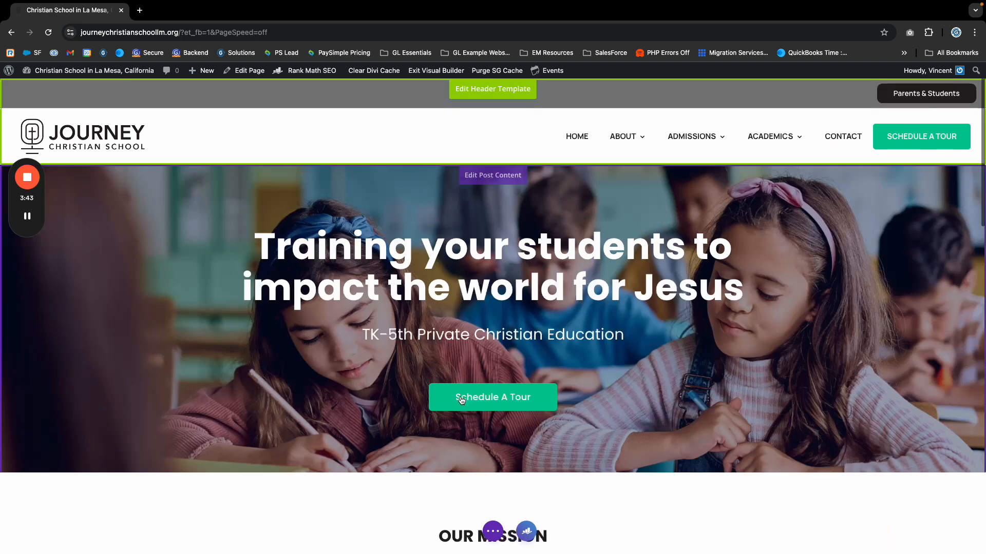
{"action": "left_click", "coordinate": [553, 92]}
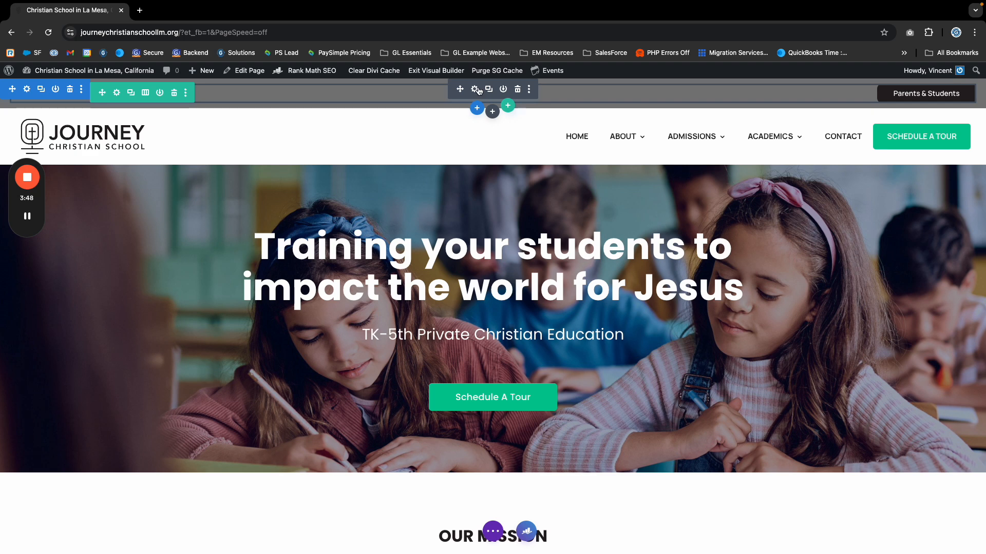
{"action": "left_click", "coordinate": [146, 93]}
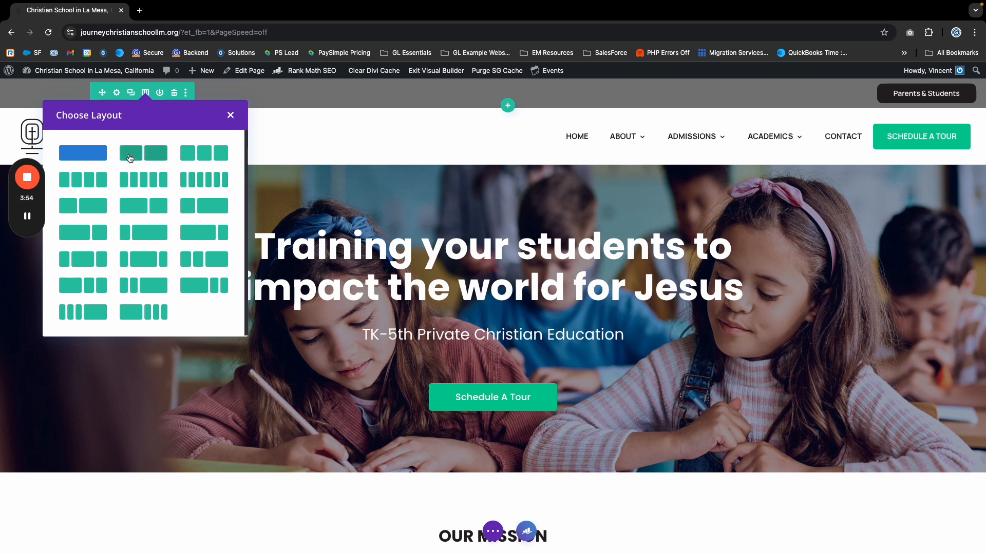
{"action": "left_click", "coordinate": [130, 154]}
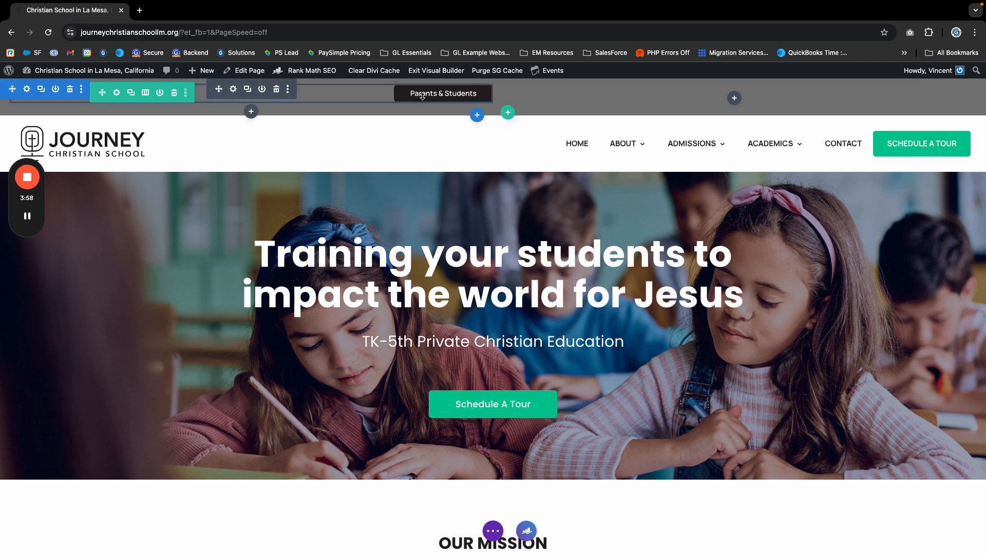
{"action": "left_click_drag", "start_coordinate": [221, 89], "coordinate": [707, 89]}
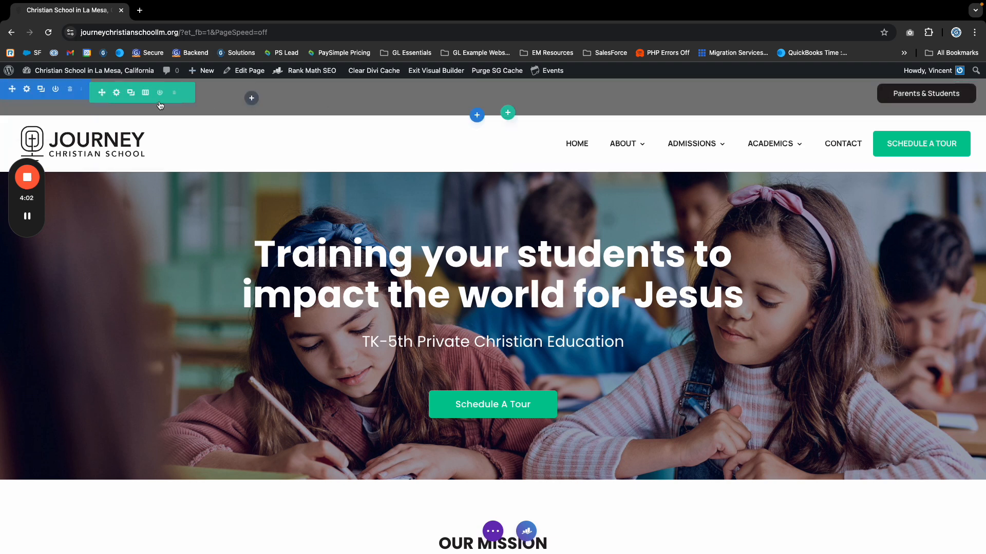
{"action": "left_click", "coordinate": [160, 92]}
{"action": "left_click", "coordinate": [245, 115]}
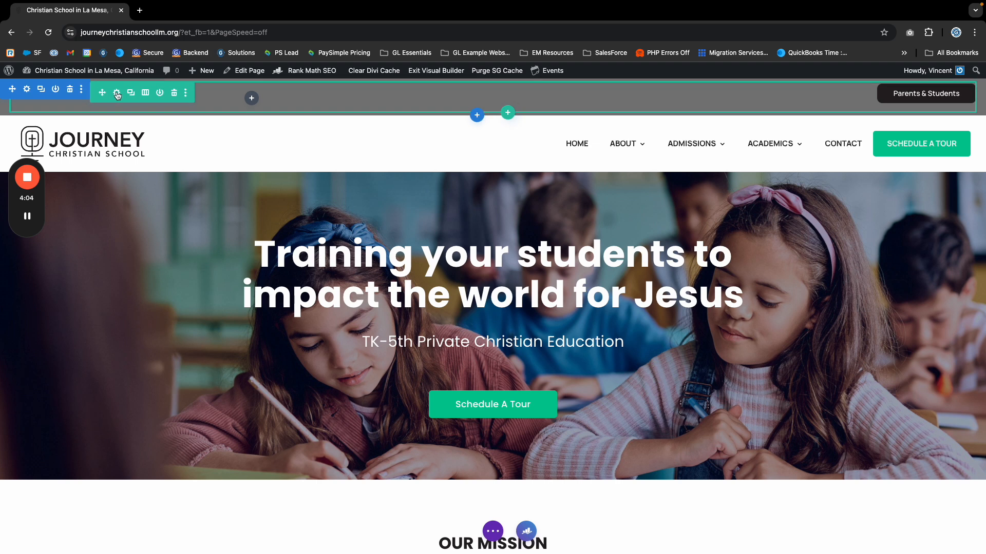
Step: Set the top bar row's width to 23%, align the row to the right, and save the row settings
{"action": "left_click", "coordinate": [117, 94]}
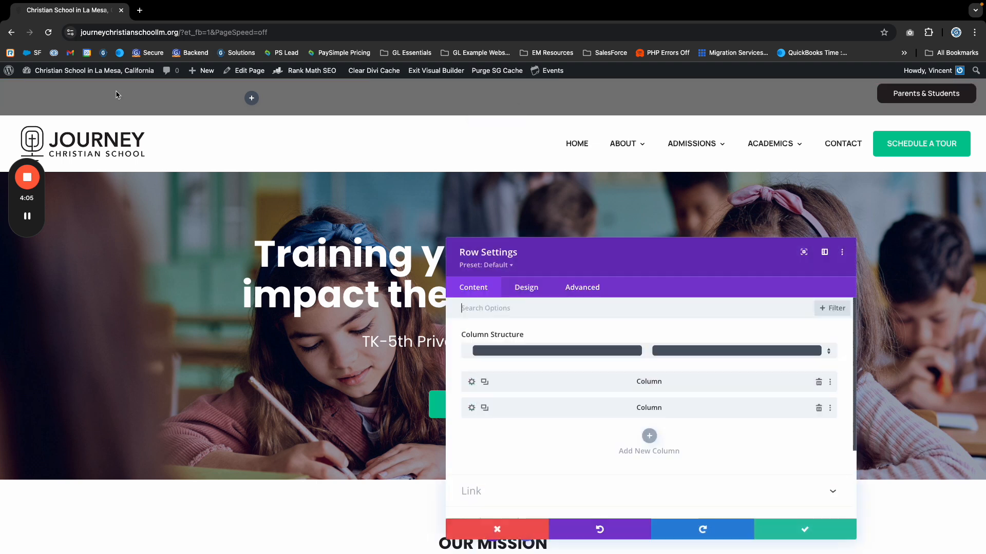
{"action": "left_click", "coordinate": [536, 291]}
{"action": "left_click", "coordinate": [511, 334]}
{"action": "scroll", "coordinate": [539, 352], "scroll_direction": "down", "scroll_amount": 4}
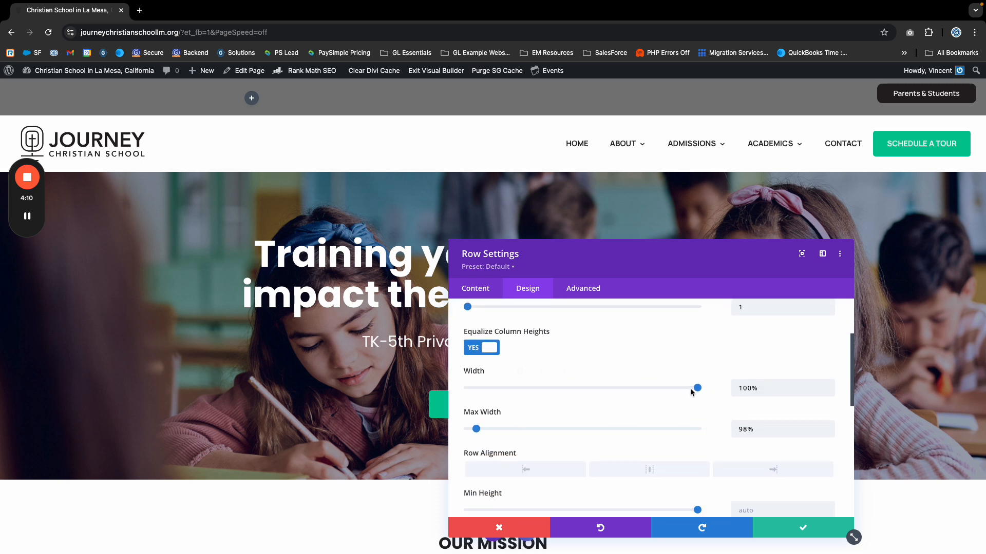
{"action": "left_click_drag", "start_coordinate": [697, 389], "coordinate": [520, 388]}
{"action": "left_click", "coordinate": [766, 469]}
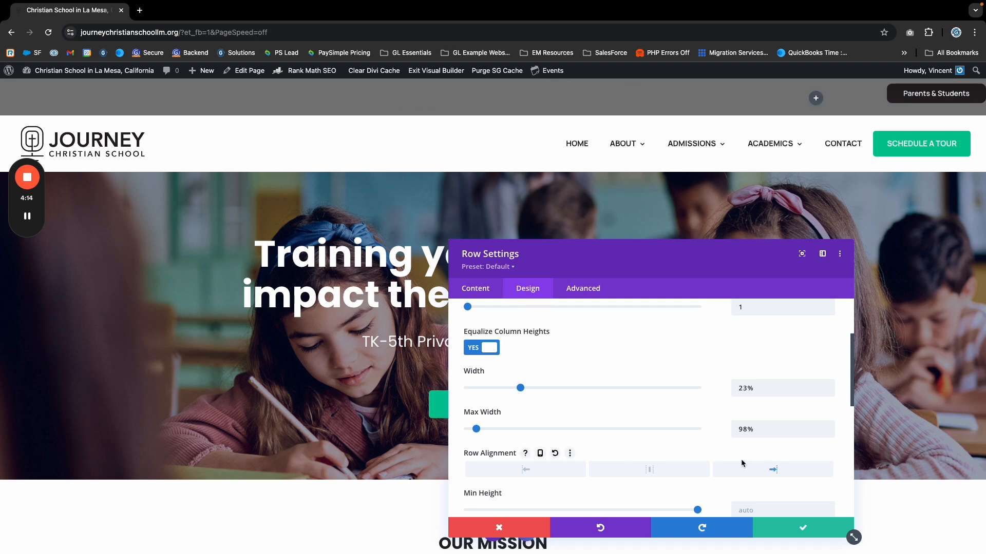
{"action": "left_click", "coordinate": [813, 520]}
Step: Insert the saved "Social Media" library module into the top bar row's empty column, and delete it again
{"action": "left_click", "coordinate": [816, 97]}
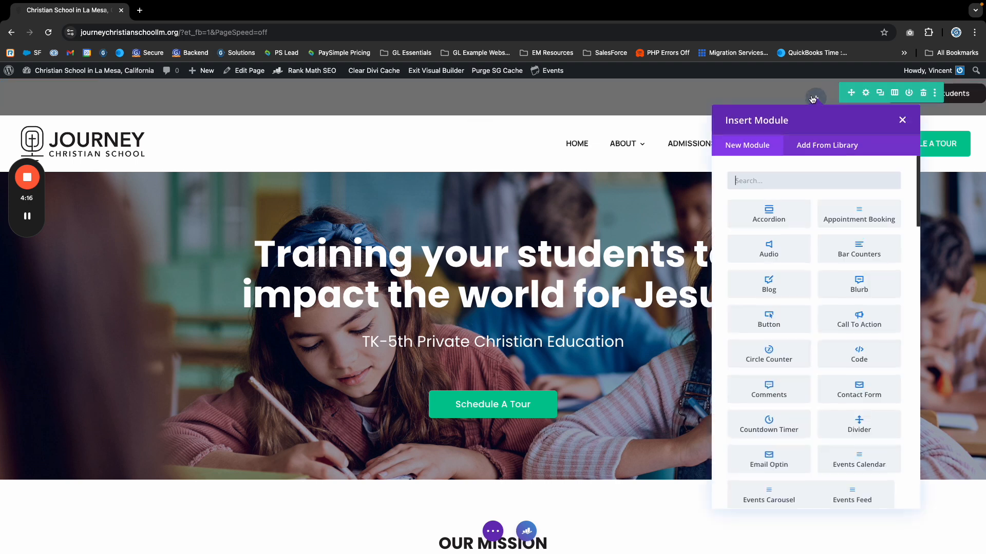
{"action": "left_click", "coordinate": [817, 148]}
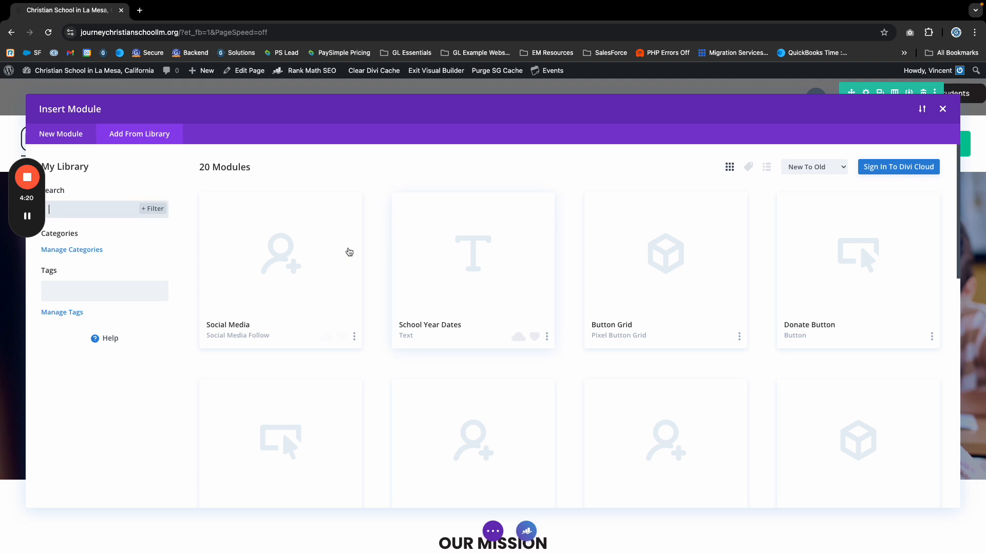
{"action": "left_click", "coordinate": [253, 242]}
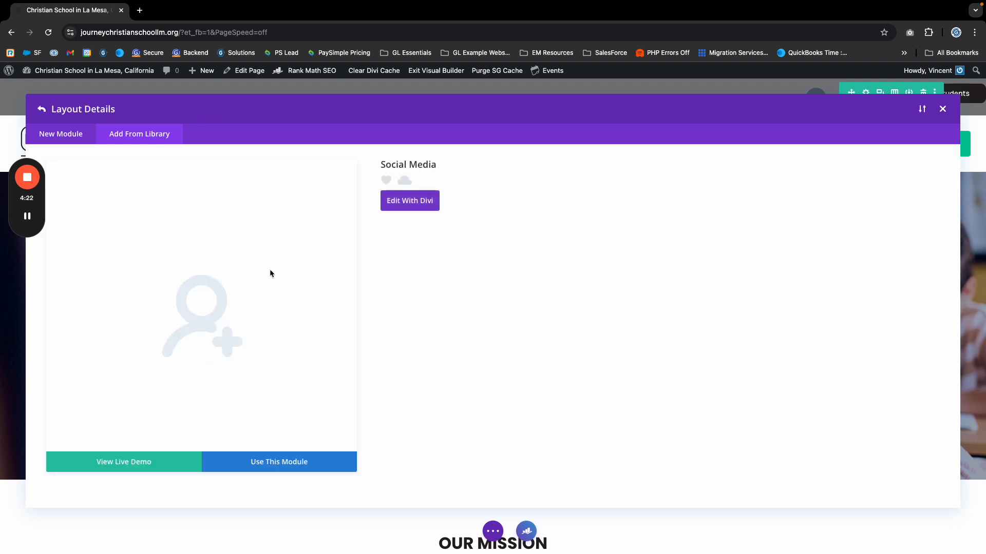
{"action": "left_click", "coordinate": [267, 469]}
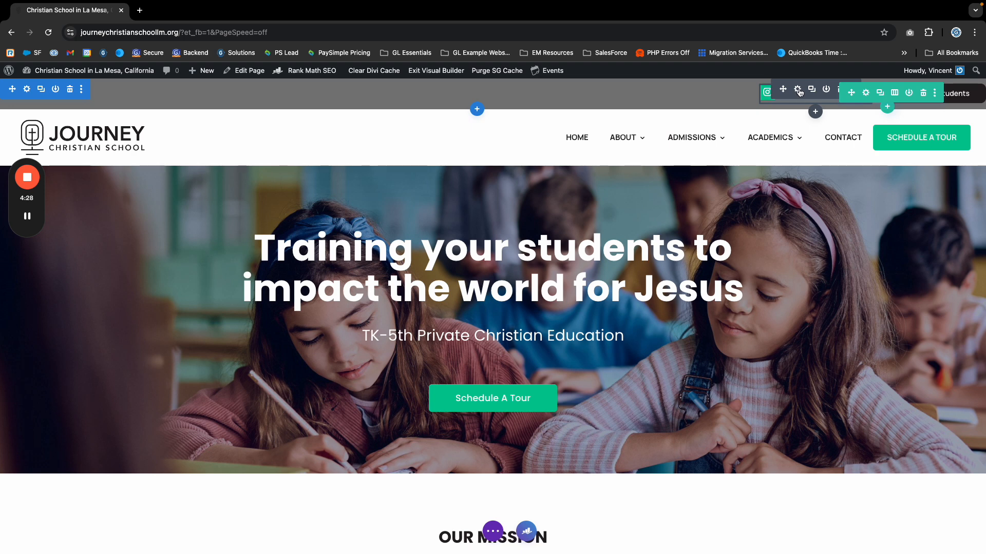
{"action": "left_click", "coordinate": [838, 92]}
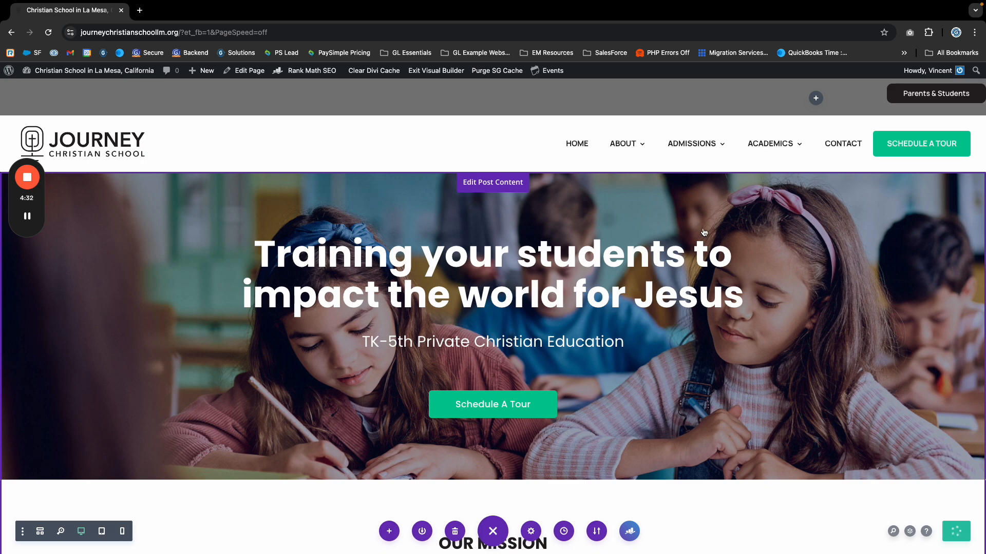
{"action": "scroll", "coordinate": [514, 235], "scroll_direction": "down", "scroll_amount": 15}
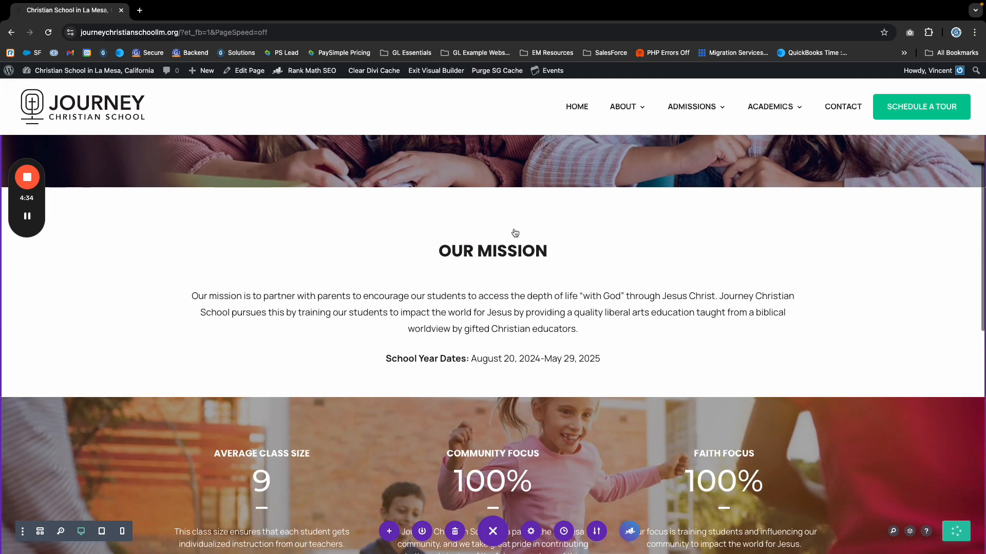
{"action": "scroll", "coordinate": [509, 232], "scroll_direction": "up", "scroll_amount": 10}
{"action": "scroll", "coordinate": [502, 232], "scroll_direction": "up", "scroll_amount": 6}
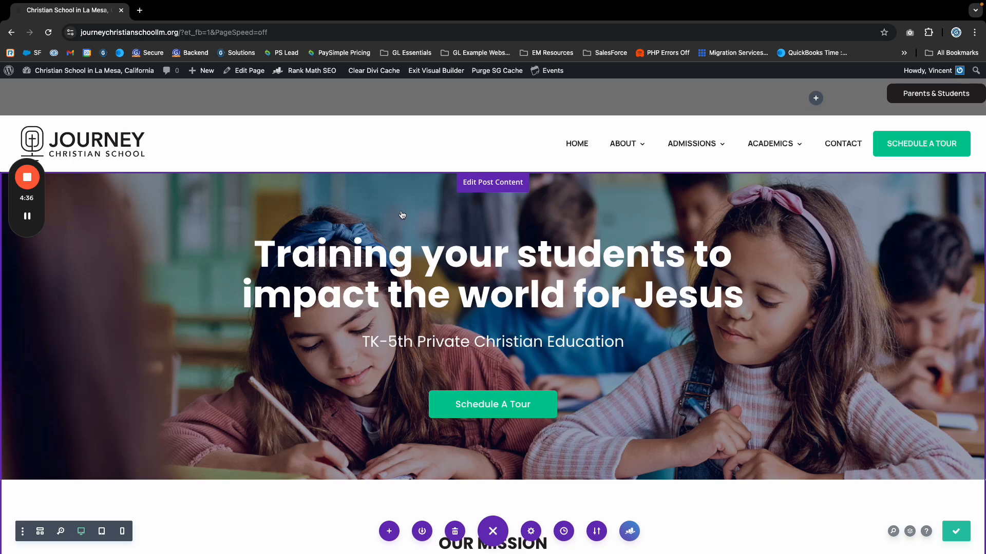